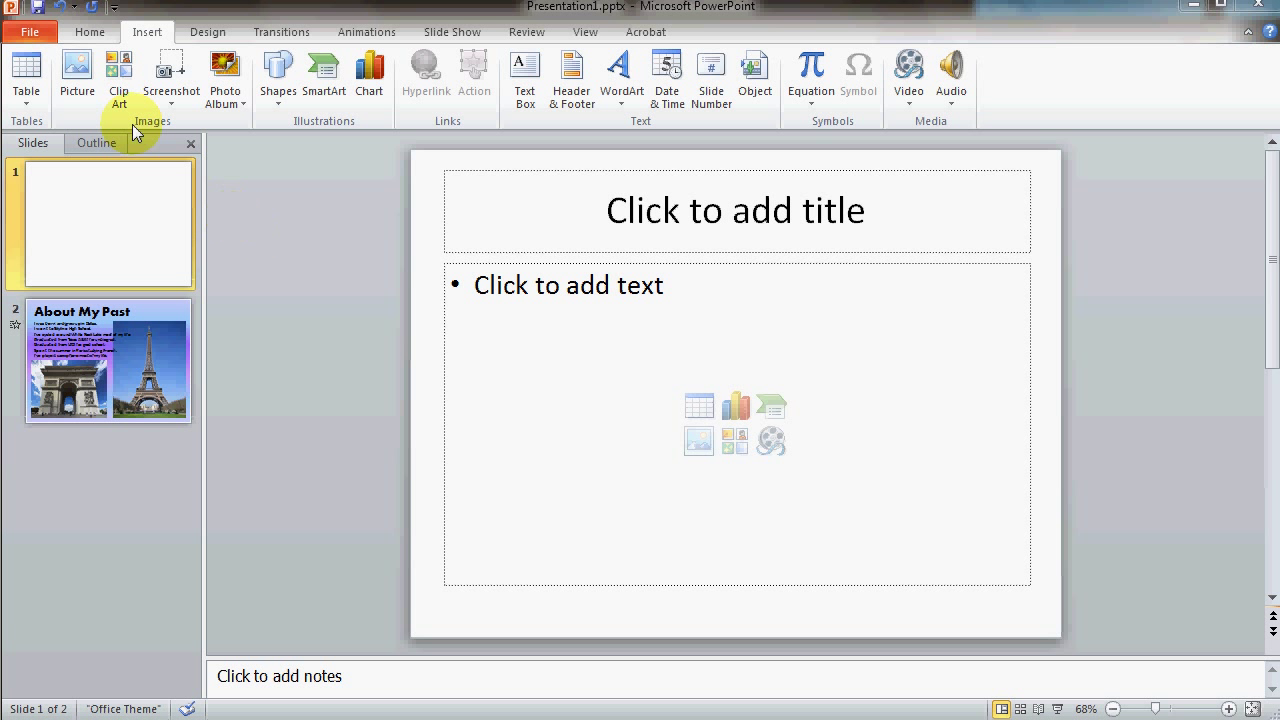
Step: Open the Backstage Info page for Presentation1
left_click(30, 33)
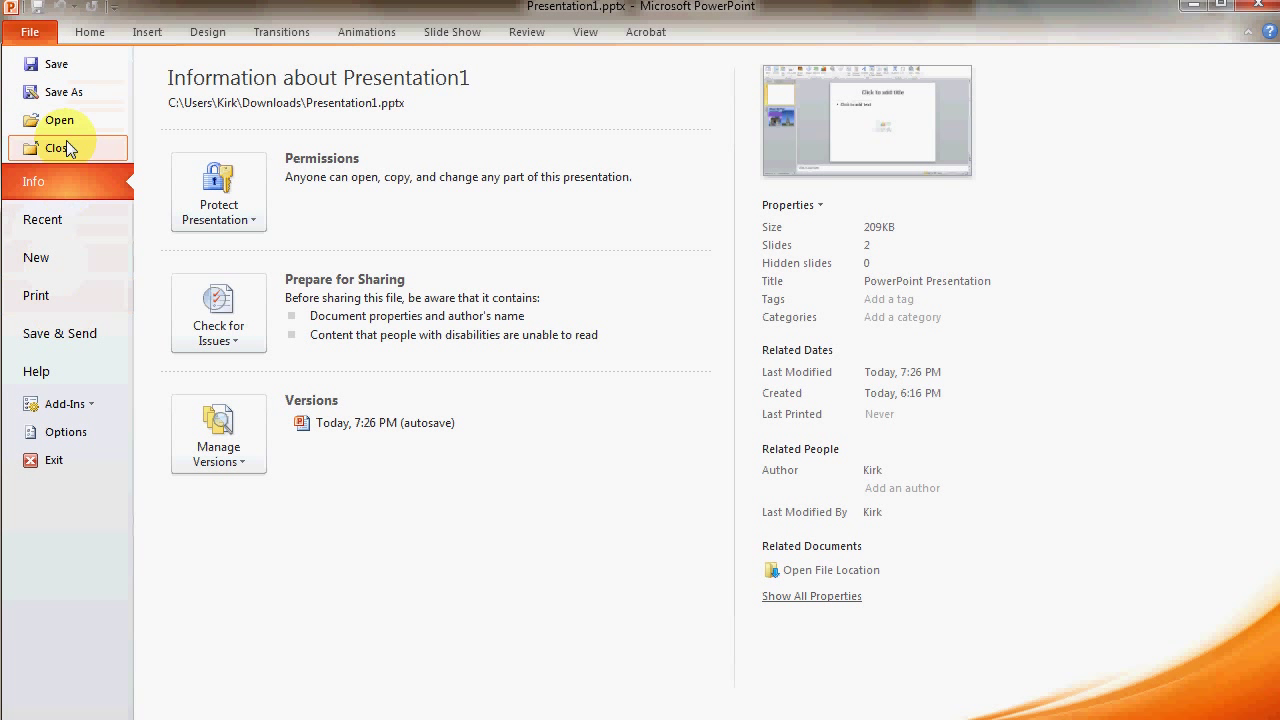
Step: Open Save As, review the file types, and keep PowerPoint Presentation (*.pptx)
left_click(58, 93)
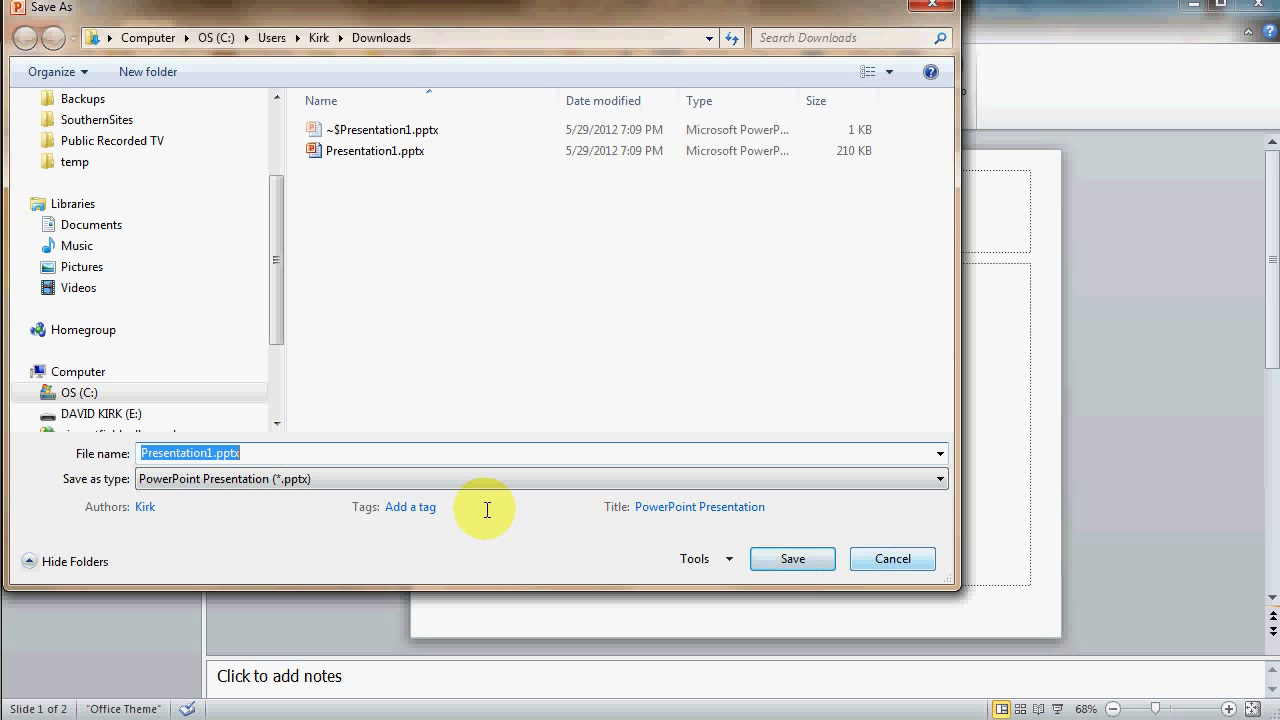
left_click(453, 479)
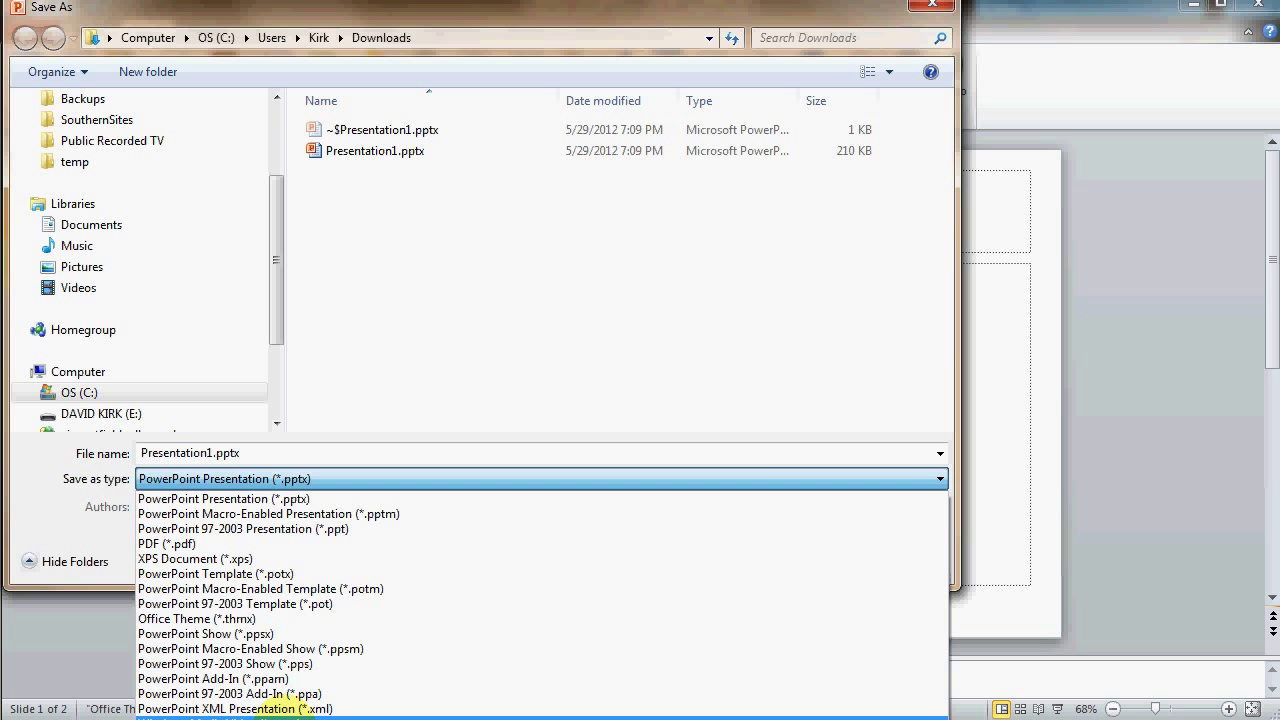
left_click(680, 423)
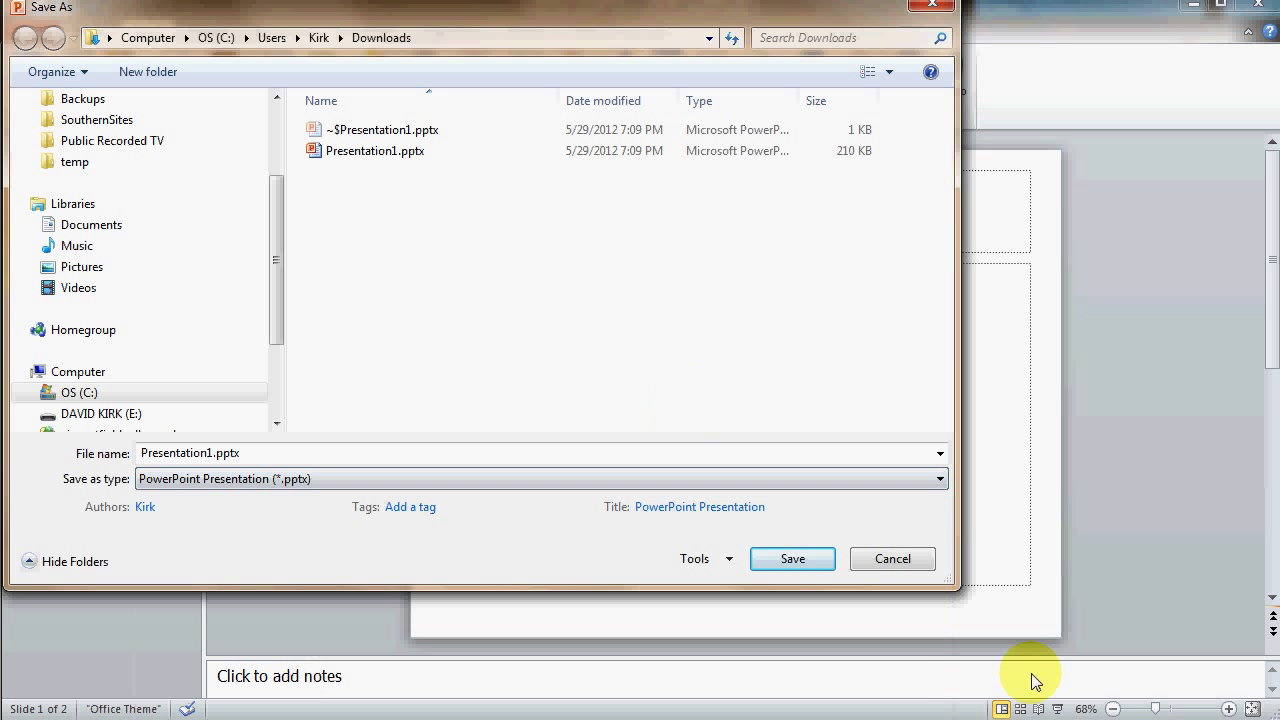
Step: Cancel the Save As dialog and select the blank first slide
left_click(896, 557)
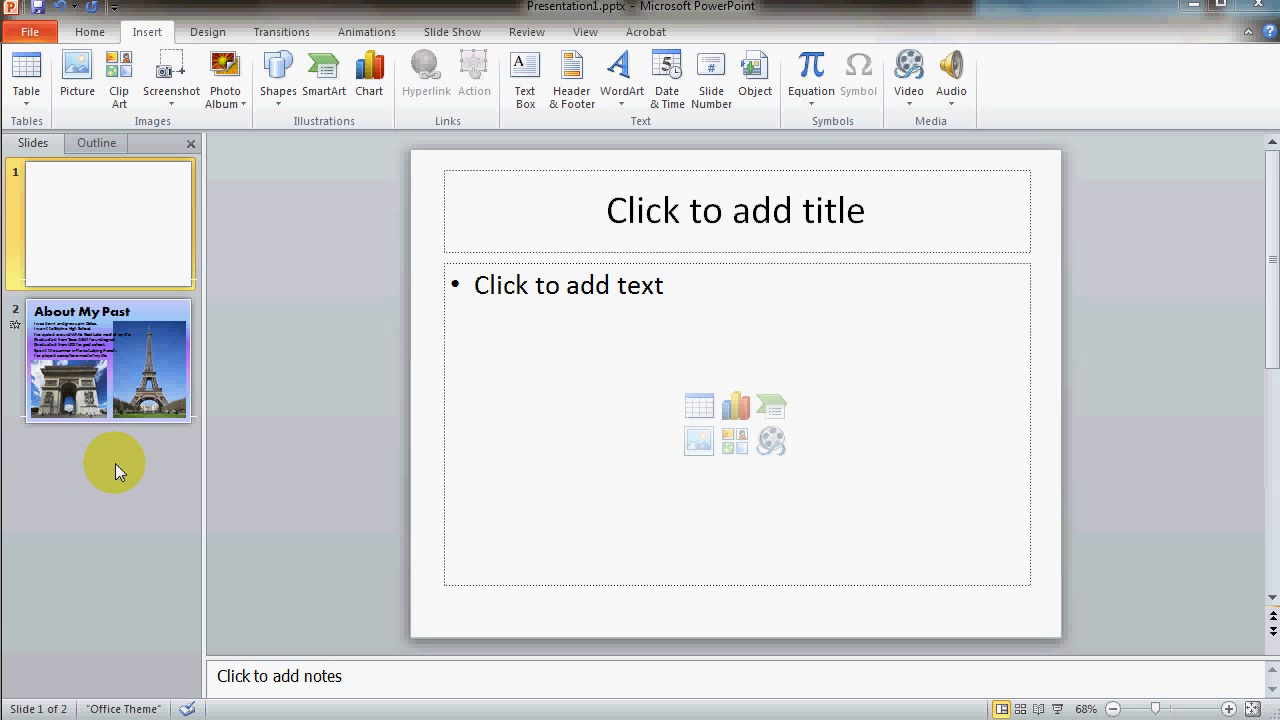
left_click(105, 210)
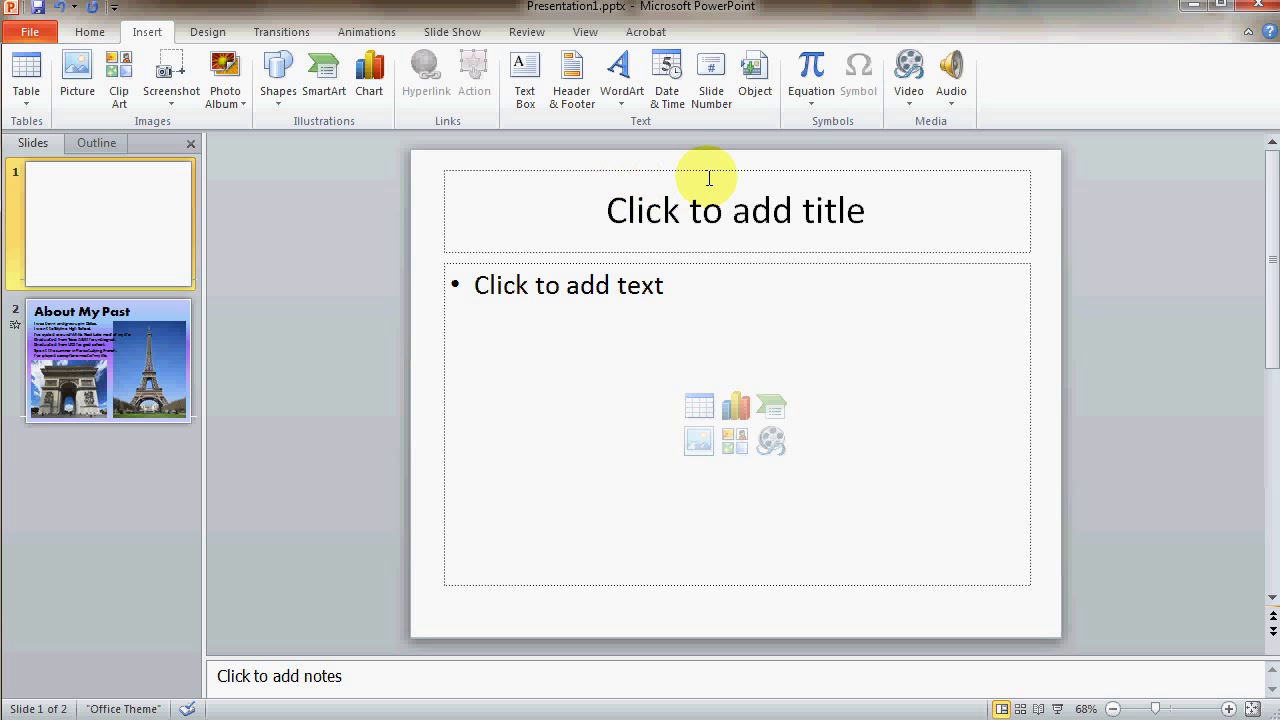
Step: Nudge the title placeholder into place and type 'The Story of My Life'
left_click(701, 172)
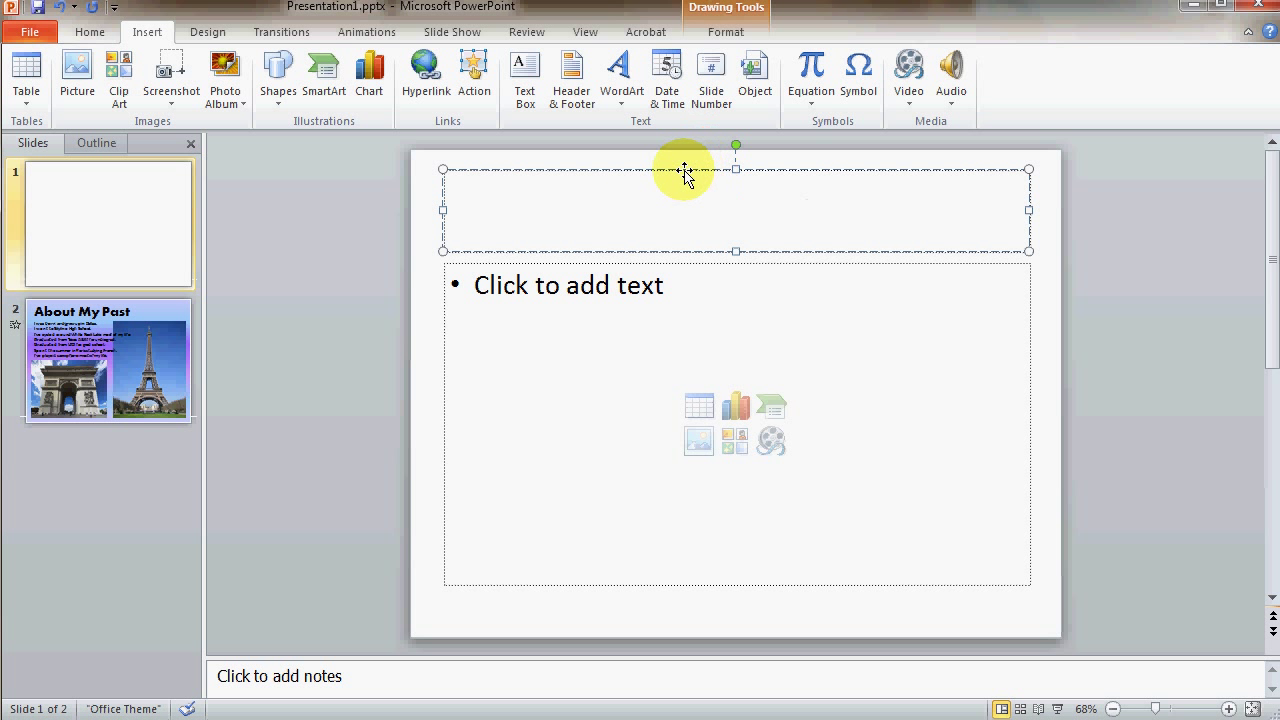
left_click(694, 174)
mouse_move(694, 174)
left_mouse_down()
mouse_move(704, 198)
mouse_move(697, 171)
mouse_move(695, 185)
left_mouse_up()
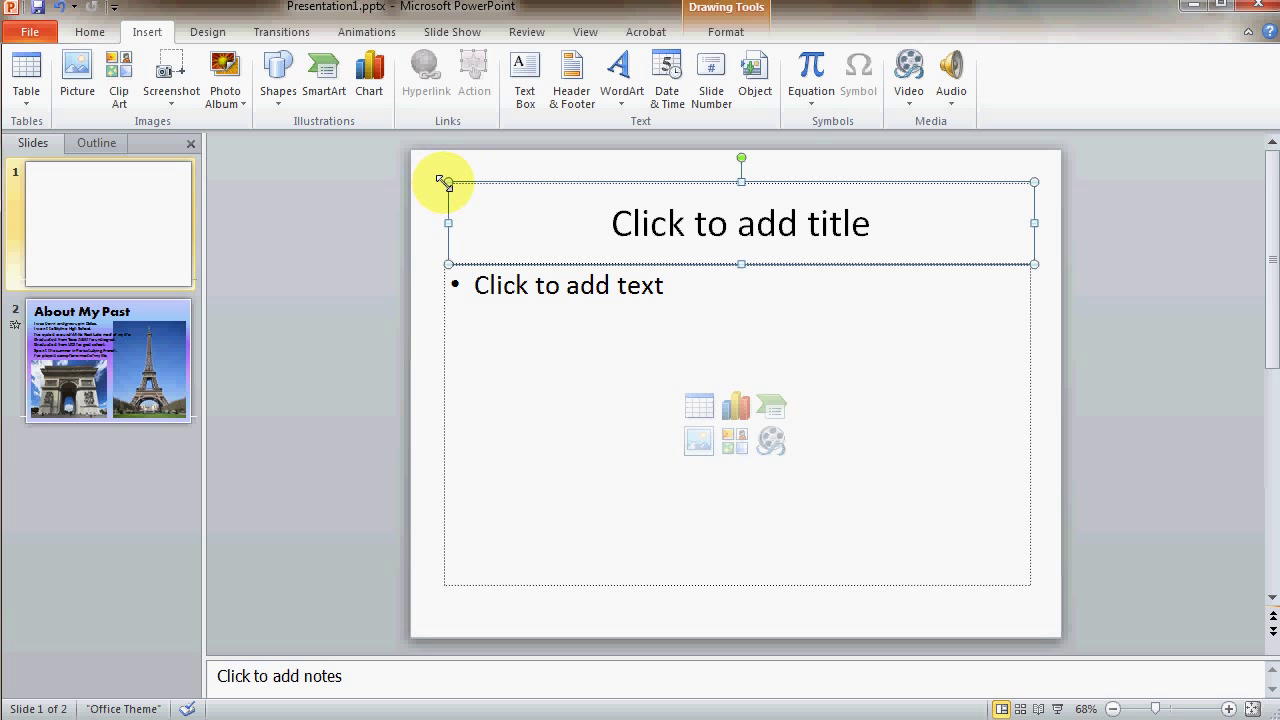
left_click_drag(636, 185, 620, 174)
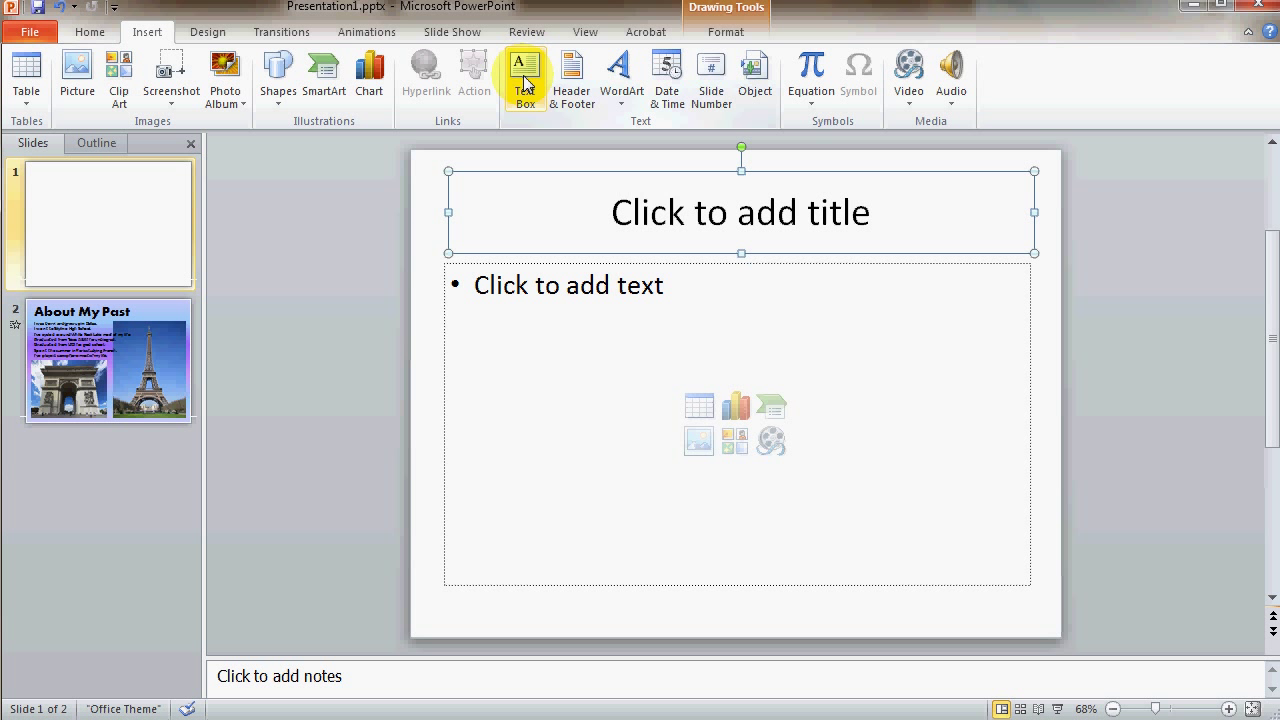
left_click(745, 210)
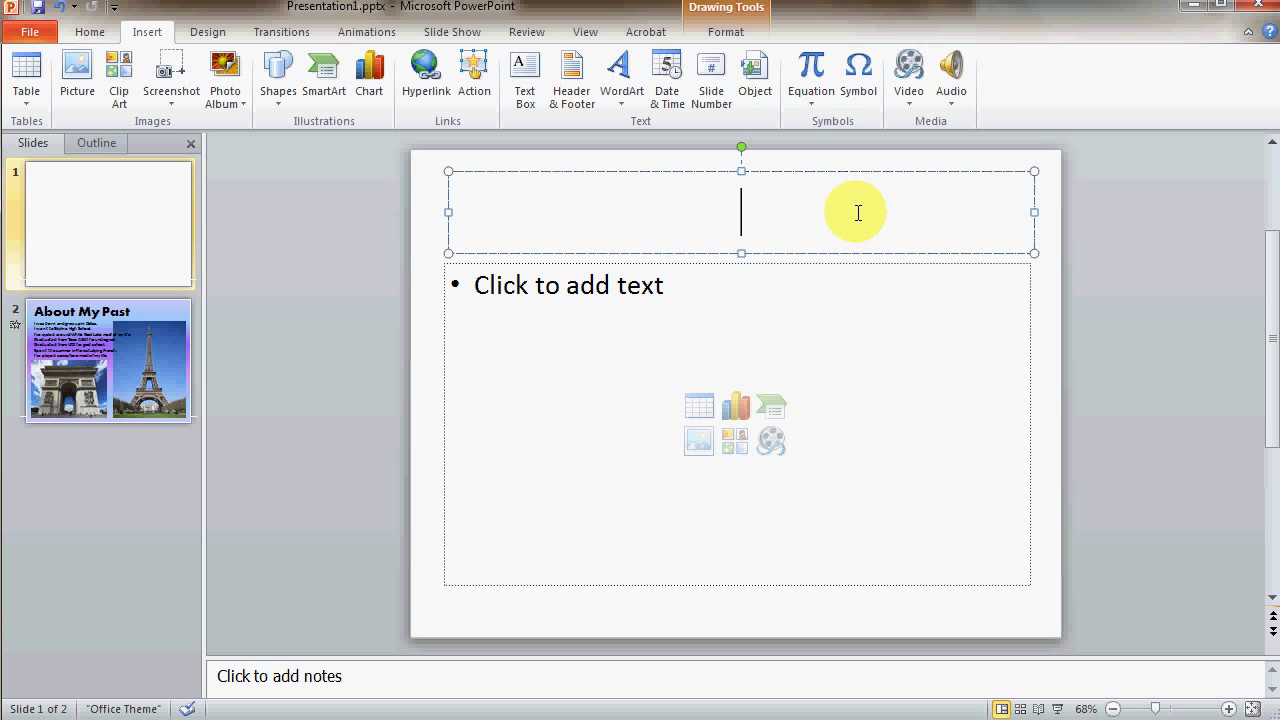
type("The Story o")
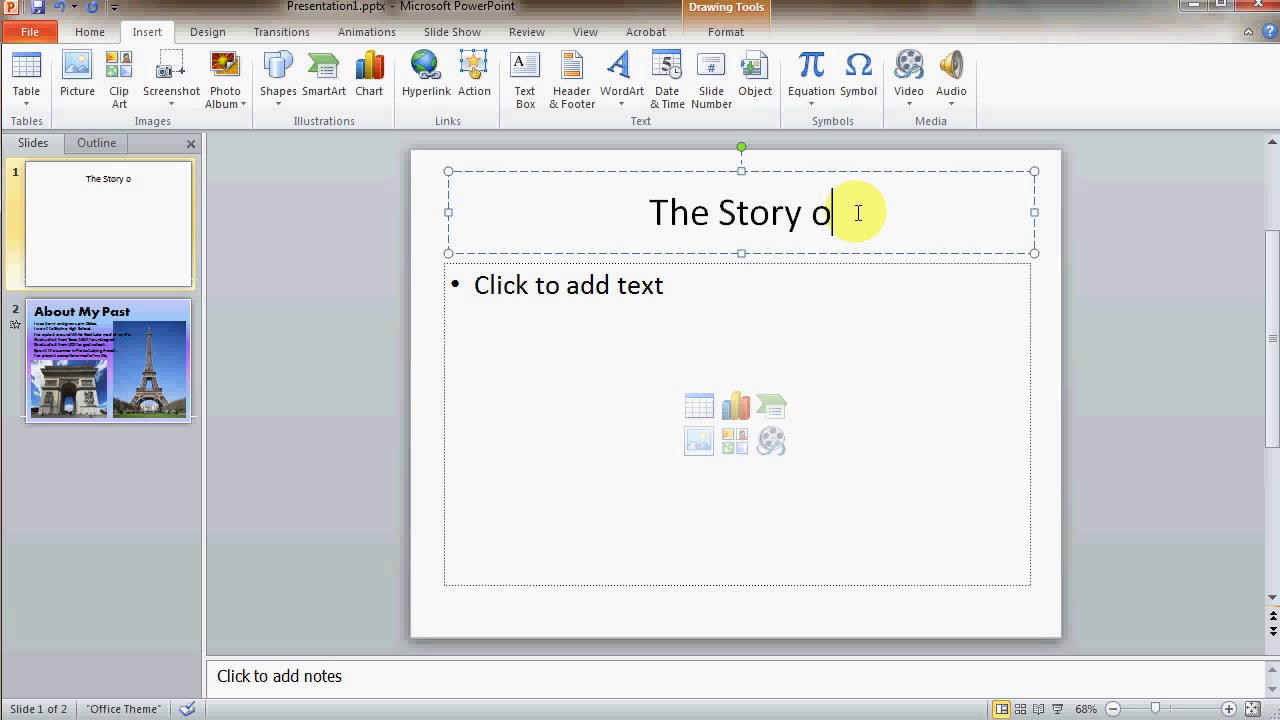
type("f My Life")
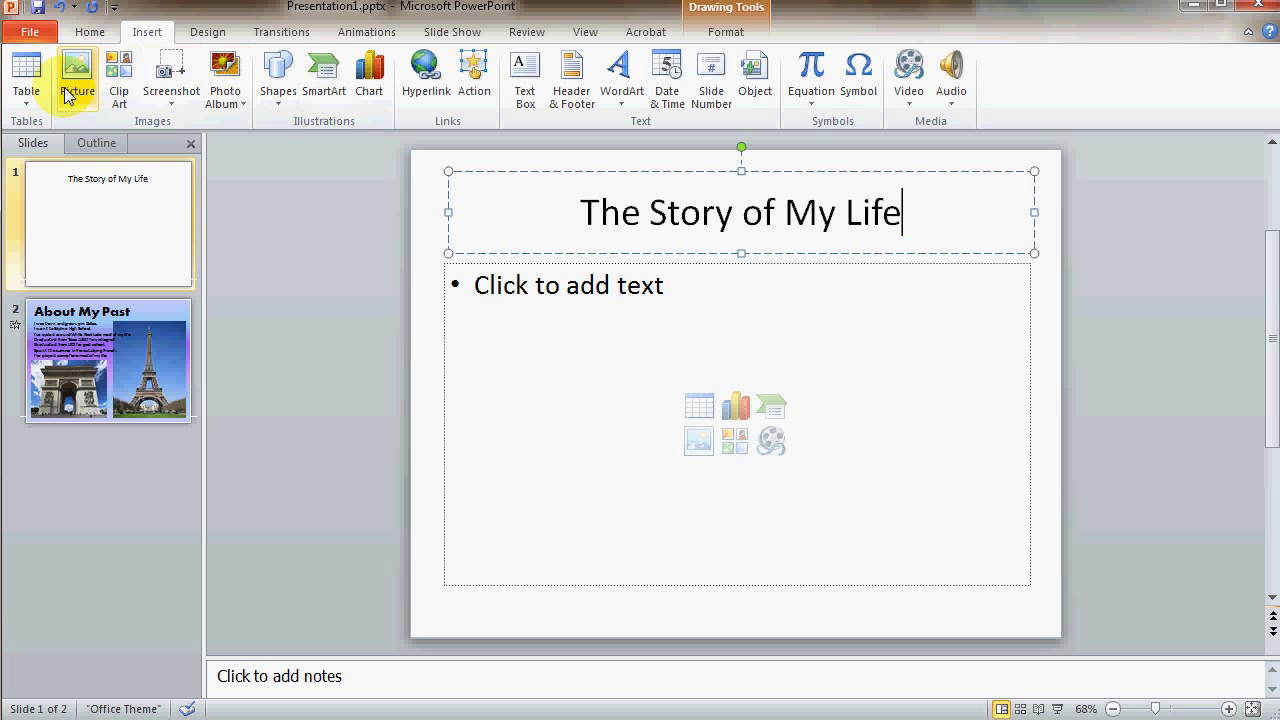
Step: Set the title 'The Story of My Life' to 60 point font size
left_click(88, 36)
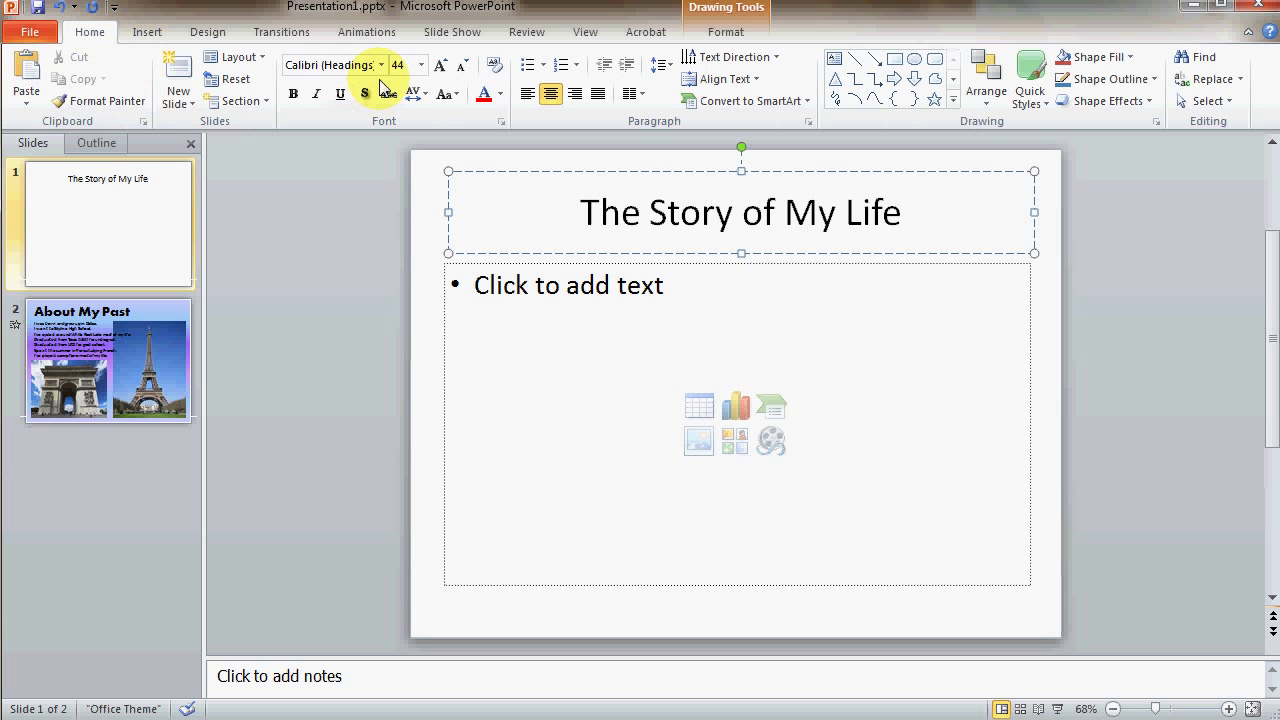
left_click(422, 66)
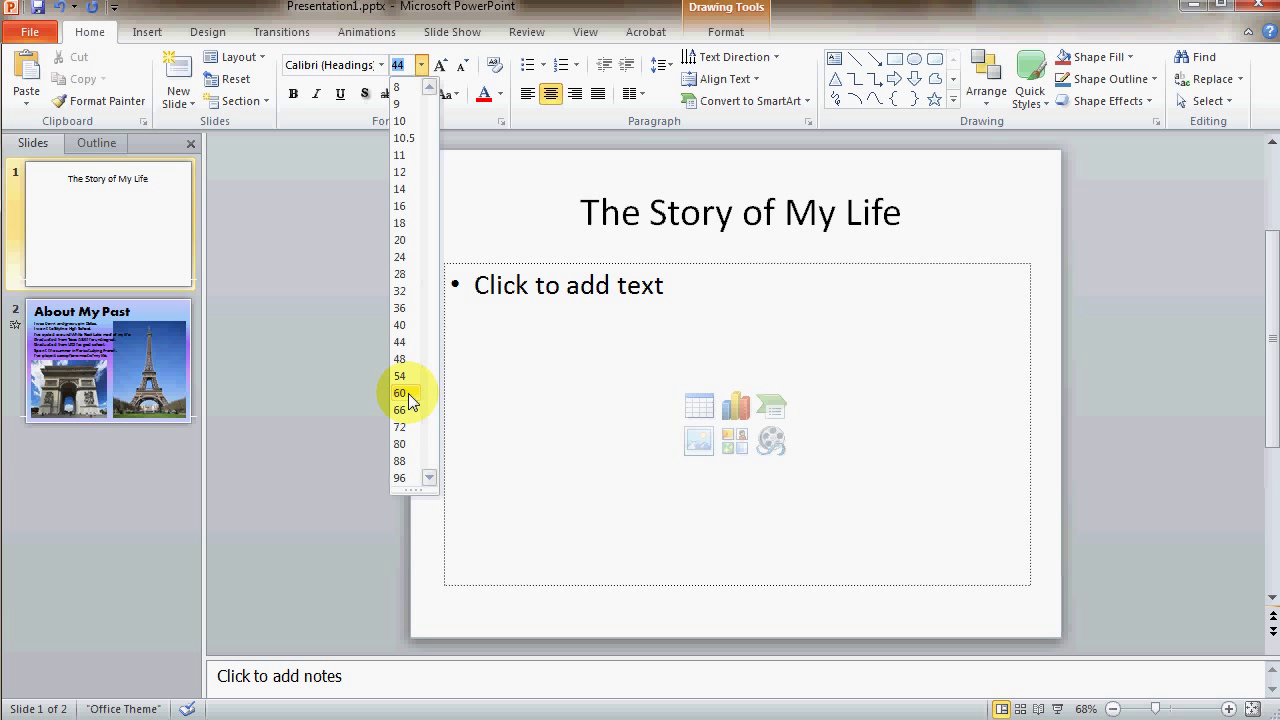
left_click(401, 393)
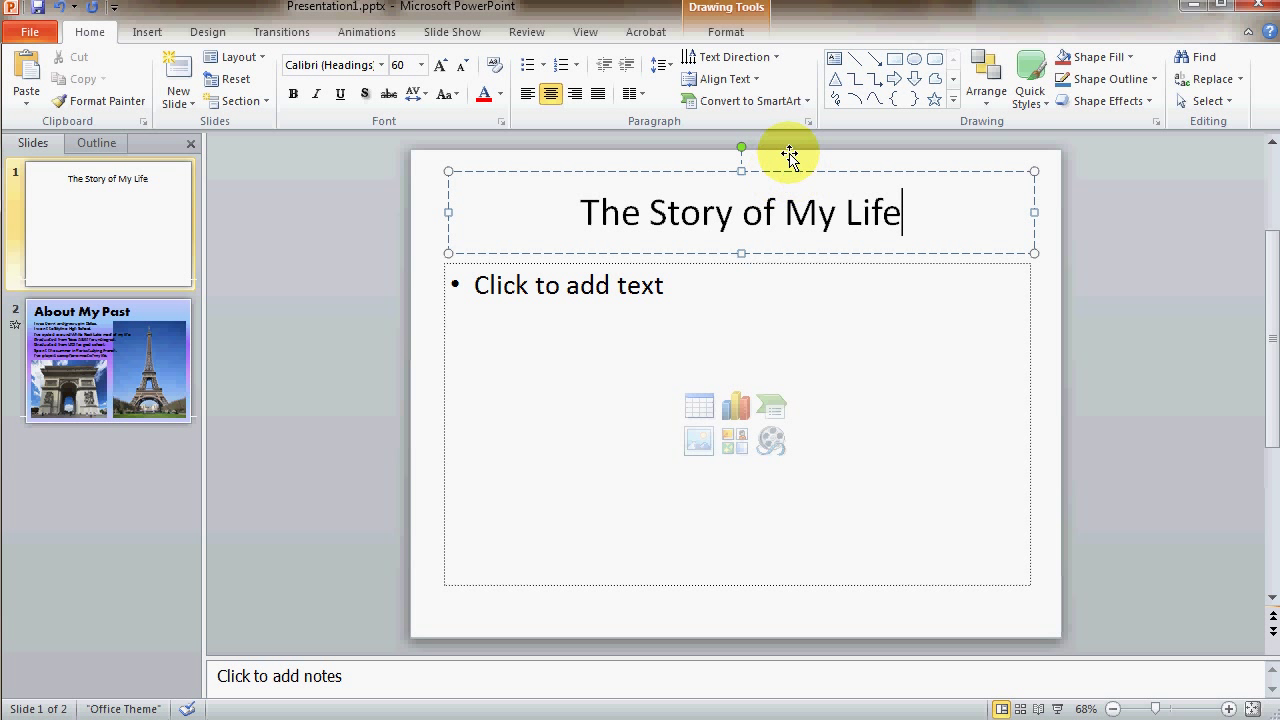
Step: Fill the title box with the teal (aqua) shape style
left_click(730, 36)
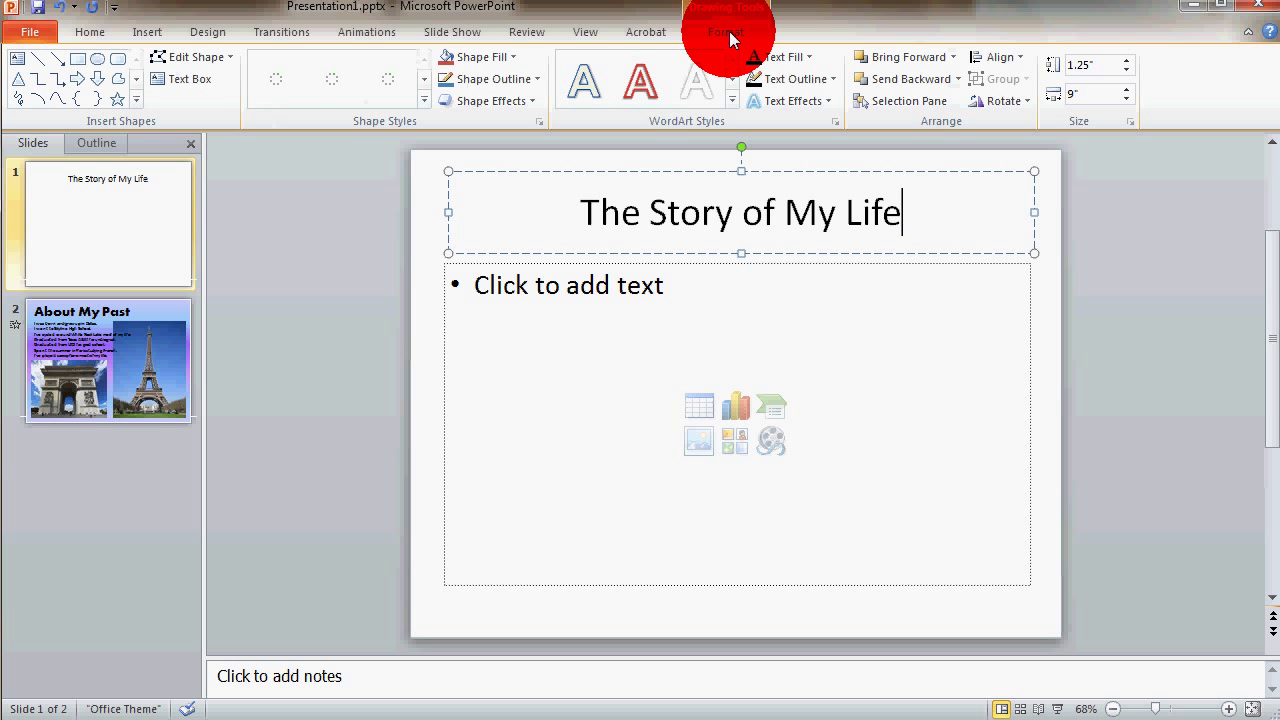
left_click(425, 103)
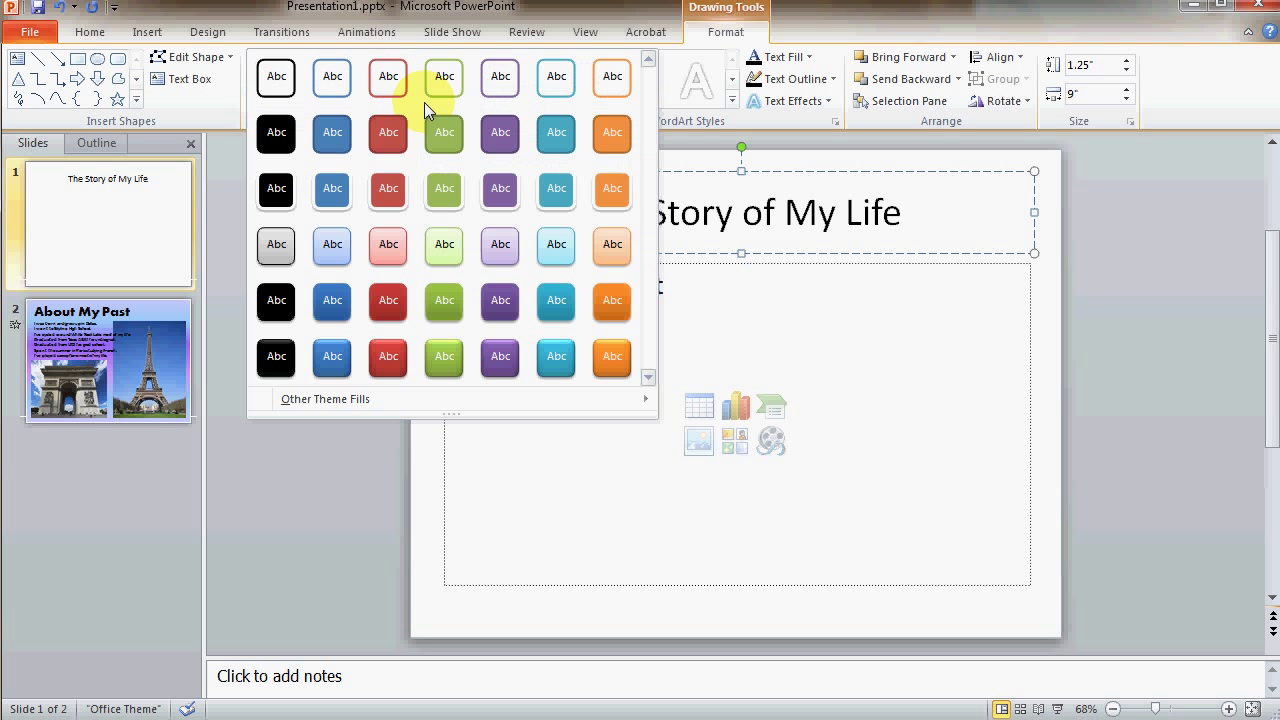
left_click(561, 130)
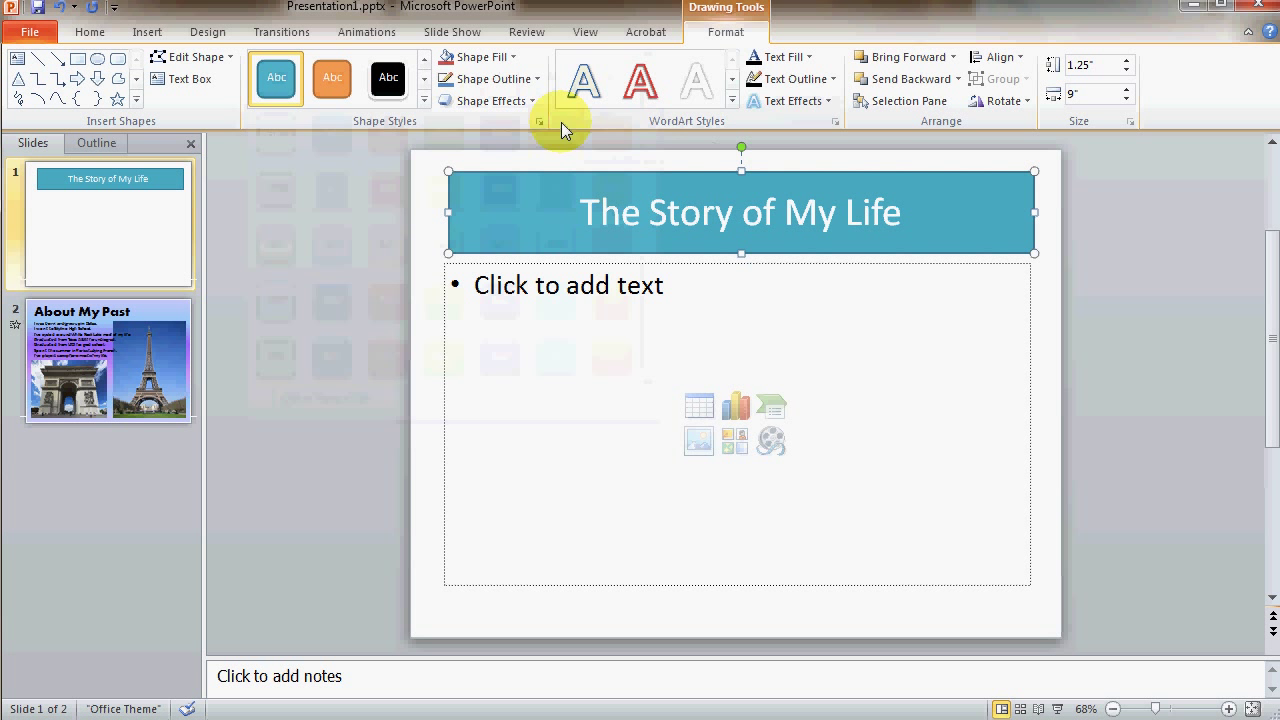
Step: Apply an orange WordArt style to the whole title text
left_click(732, 104)
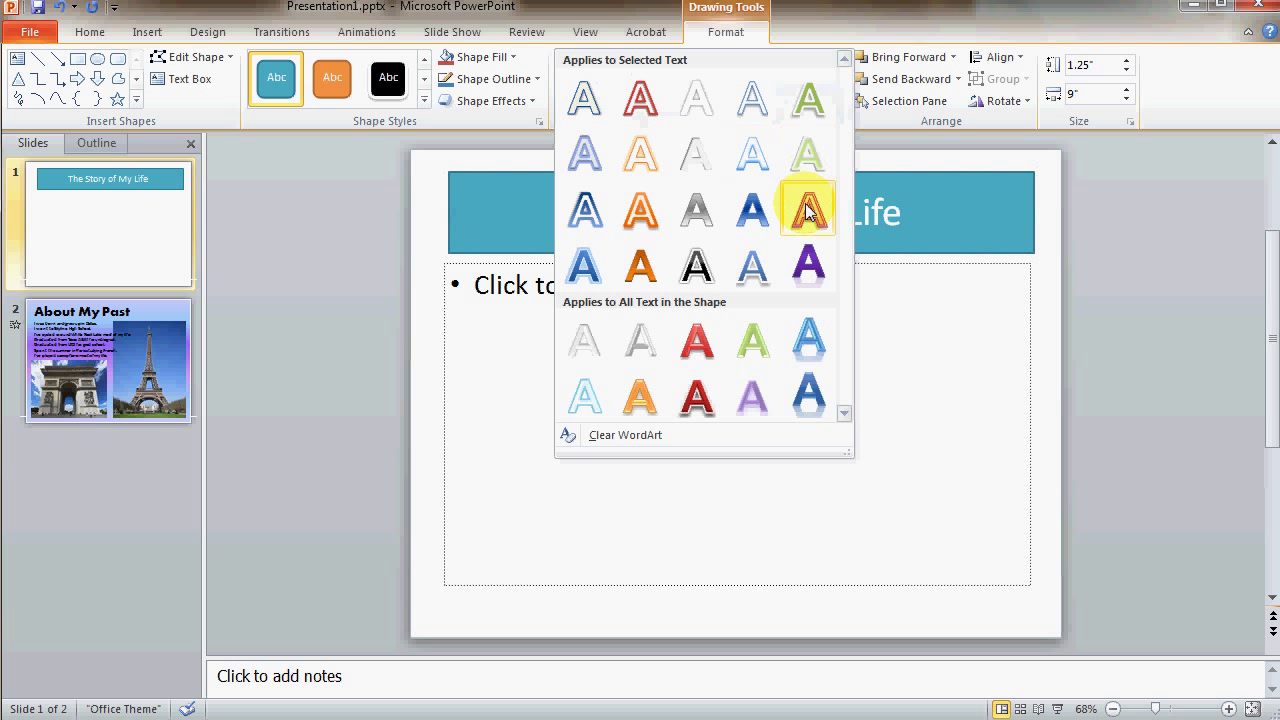
left_click(807, 210)
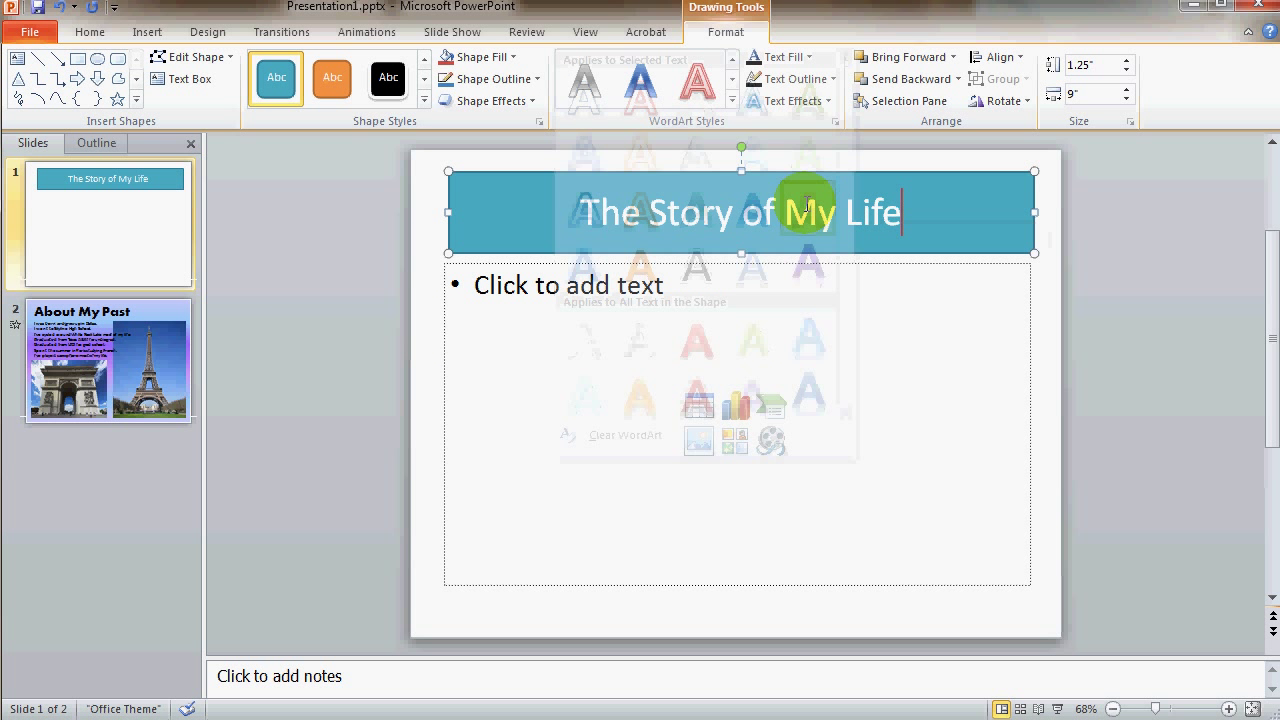
left_click(732, 104)
left_click(943, 200)
left_click_drag(905, 213, 580, 212)
left_click(732, 101)
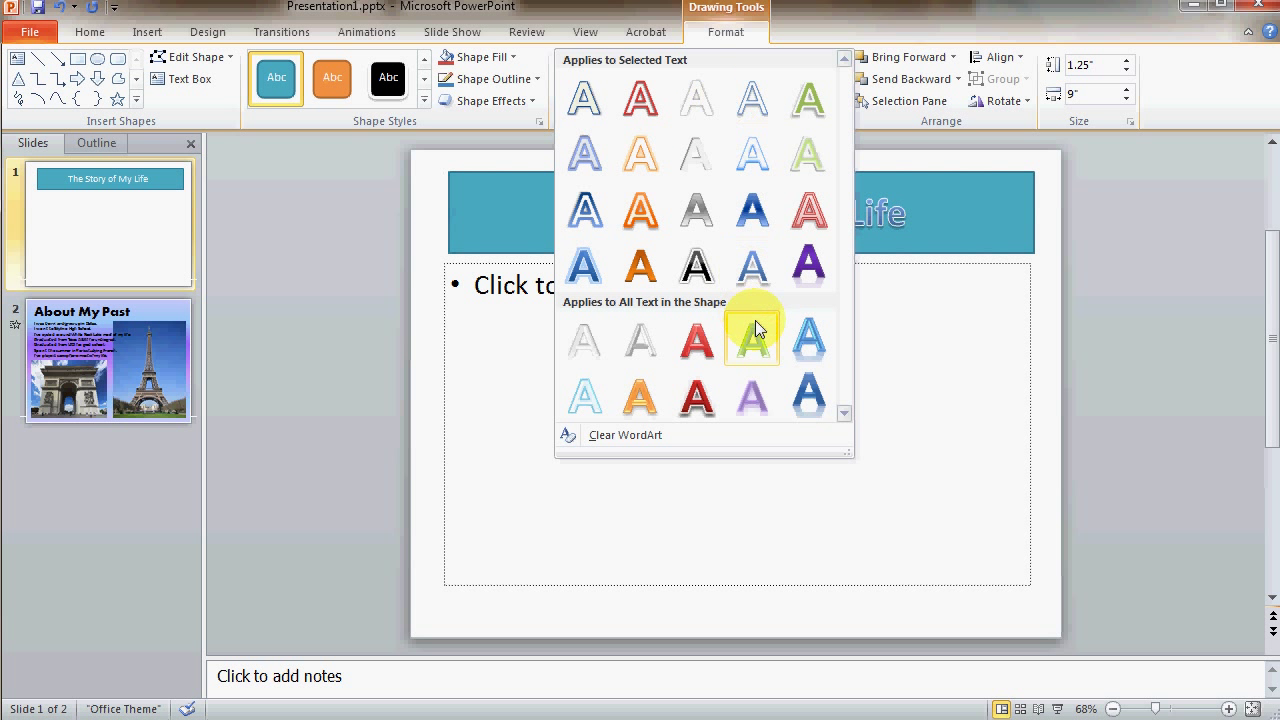
left_click(645, 215)
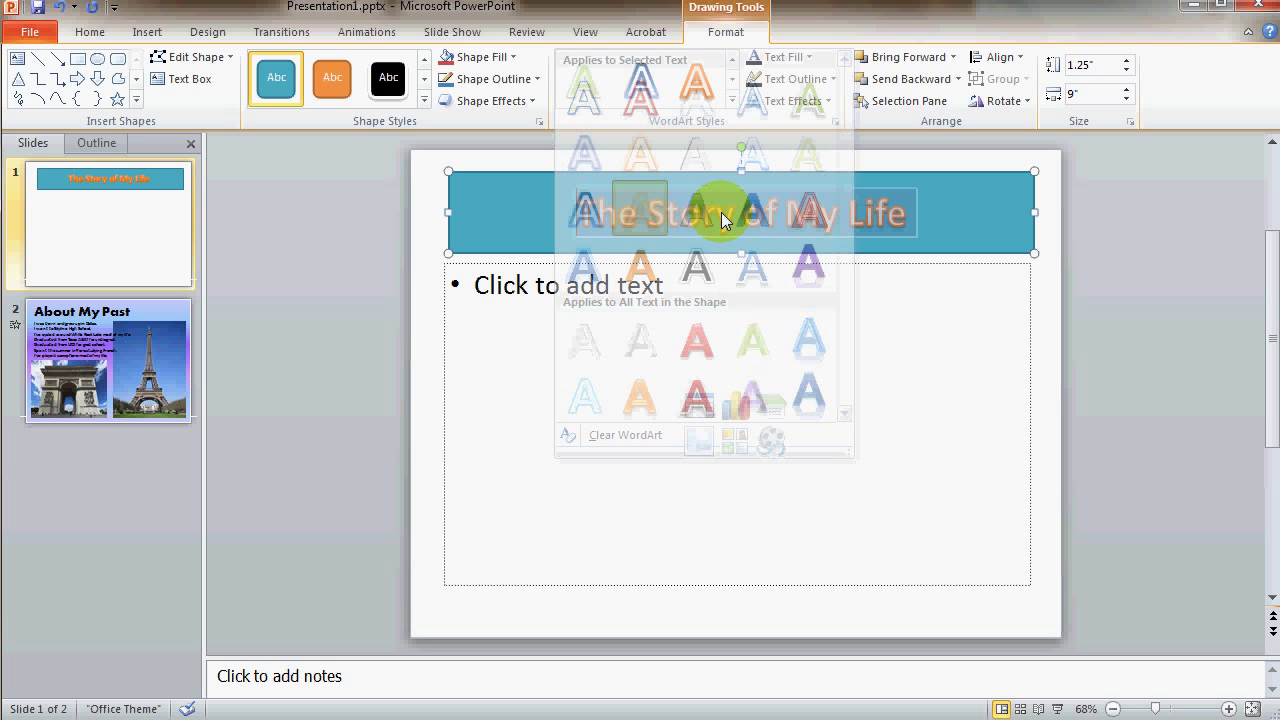
left_click(530, 177)
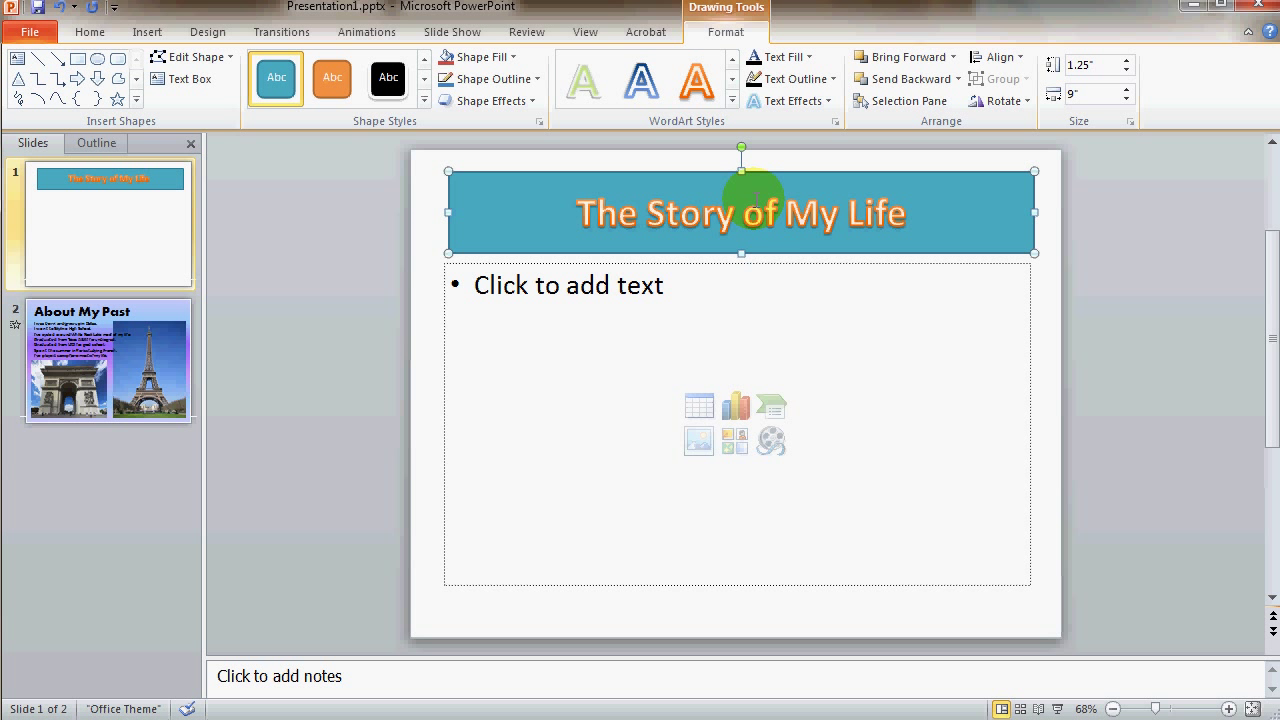
left_click(770, 268)
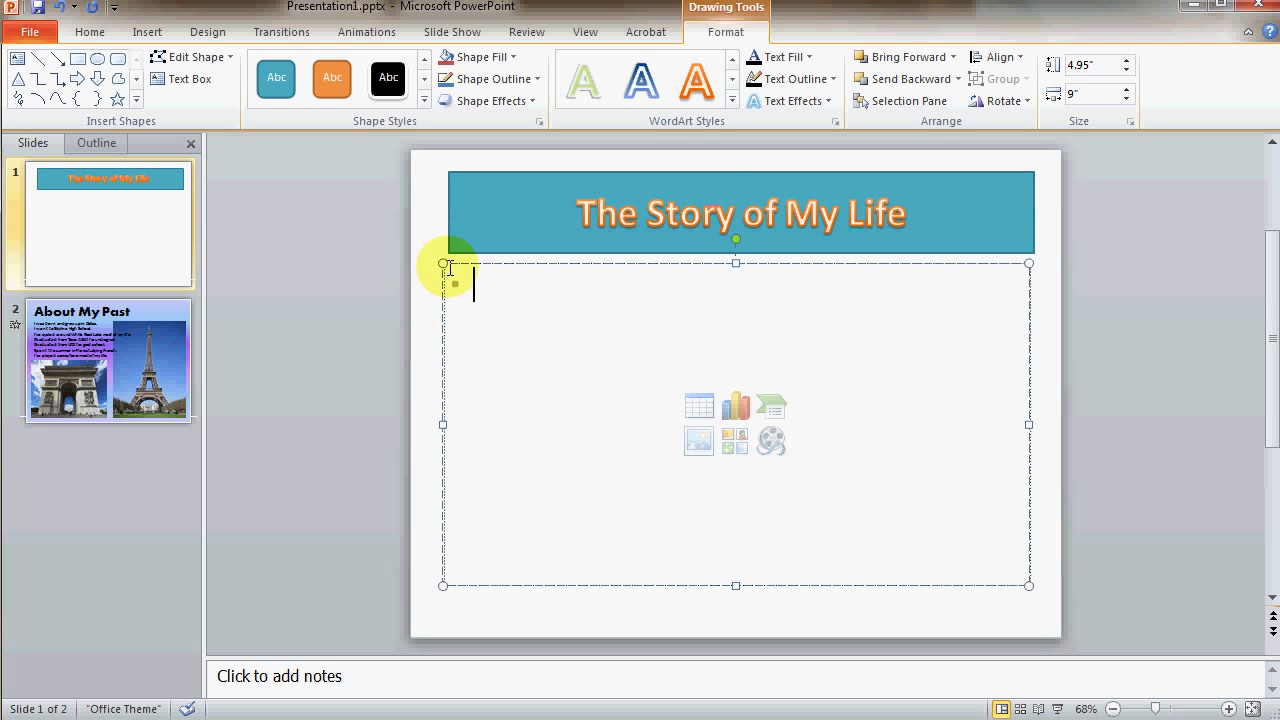
Step: Shrink the body box to the lower right, start the byline, and fill it orange
left_click_drag(444, 264, 606, 432)
left_click(800, 457)
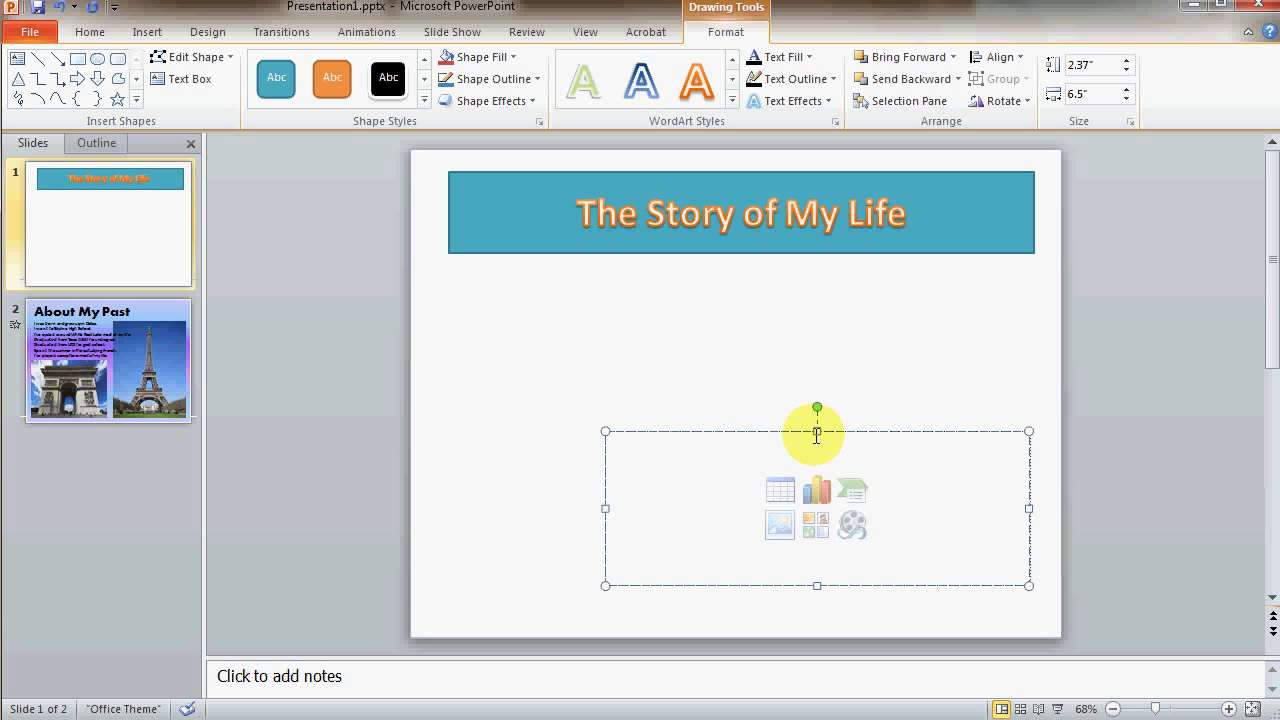
type("By David Kirk")
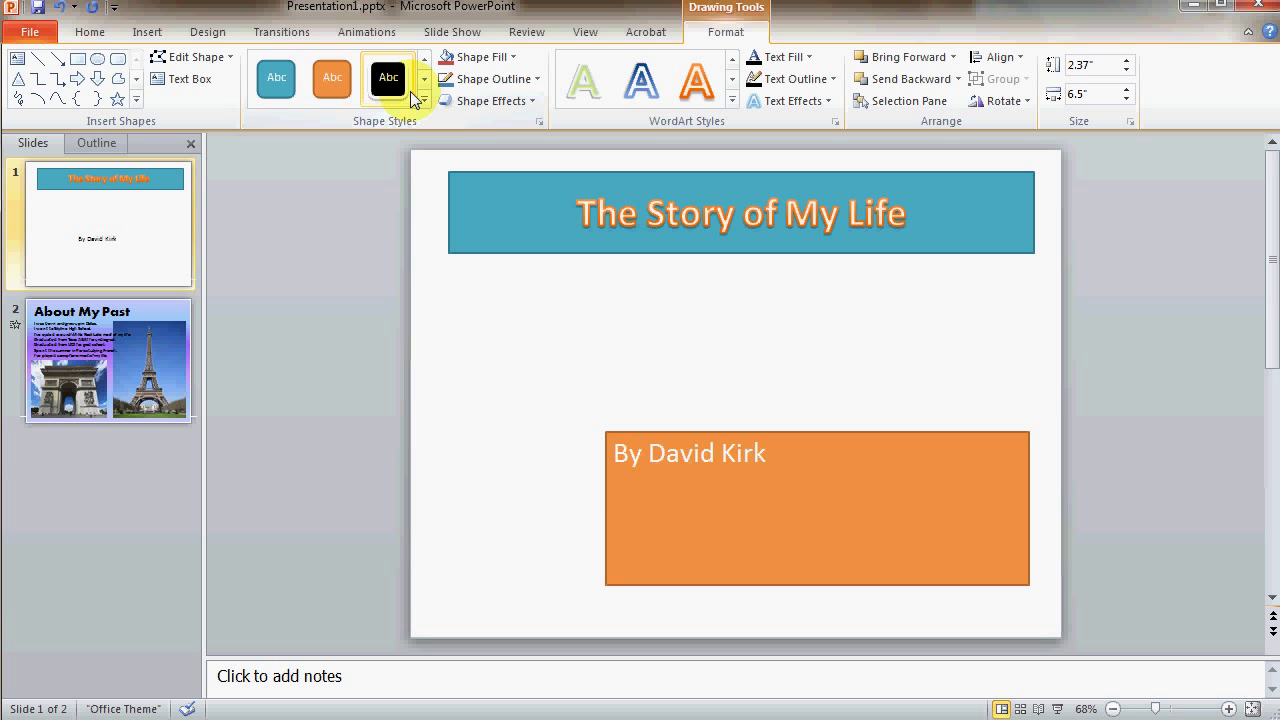
left_click(333, 80)
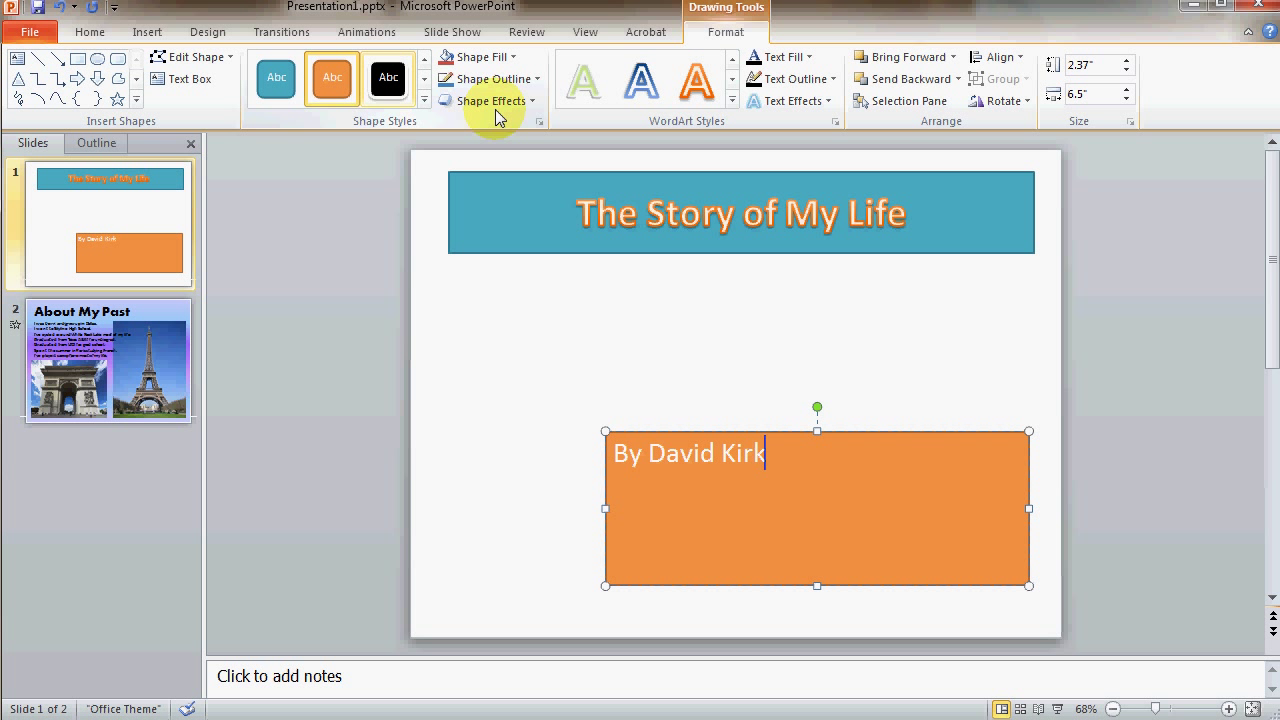
Step: Give the byline text a blue-outlined WordArt style at 66 point
left_click(732, 100)
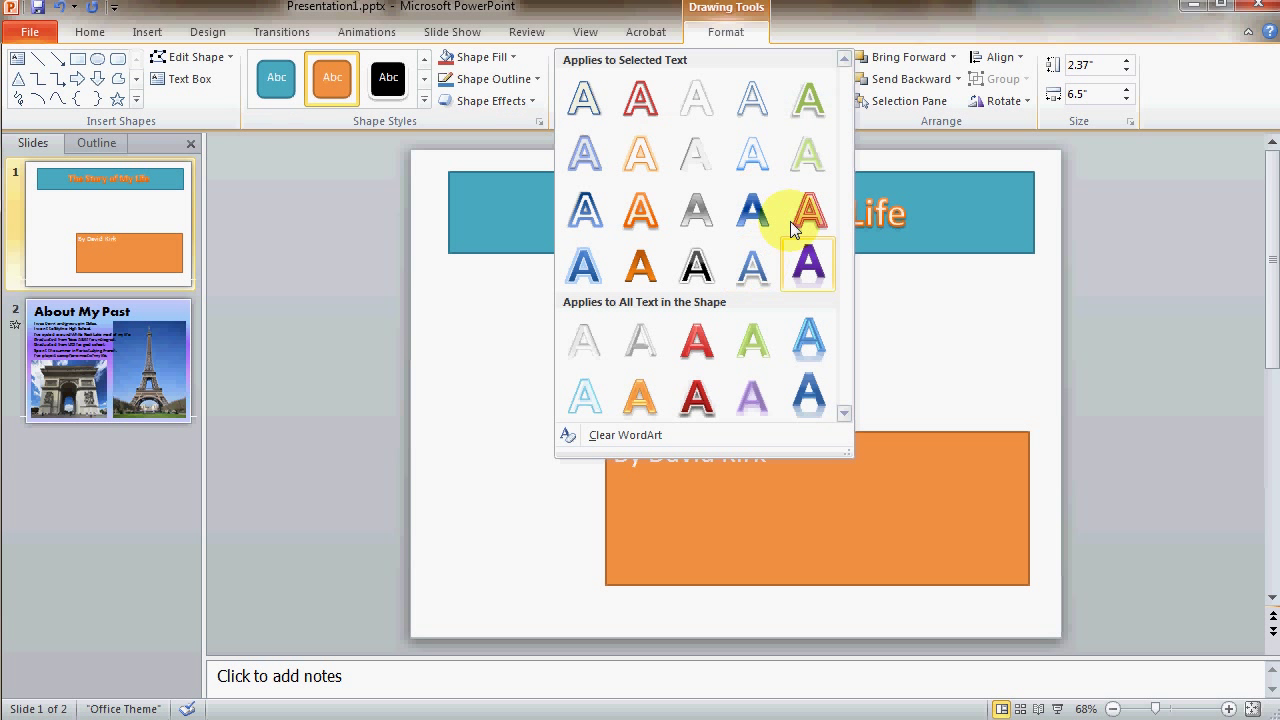
left_click(808, 486)
left_click_drag(768, 453, 612, 452)
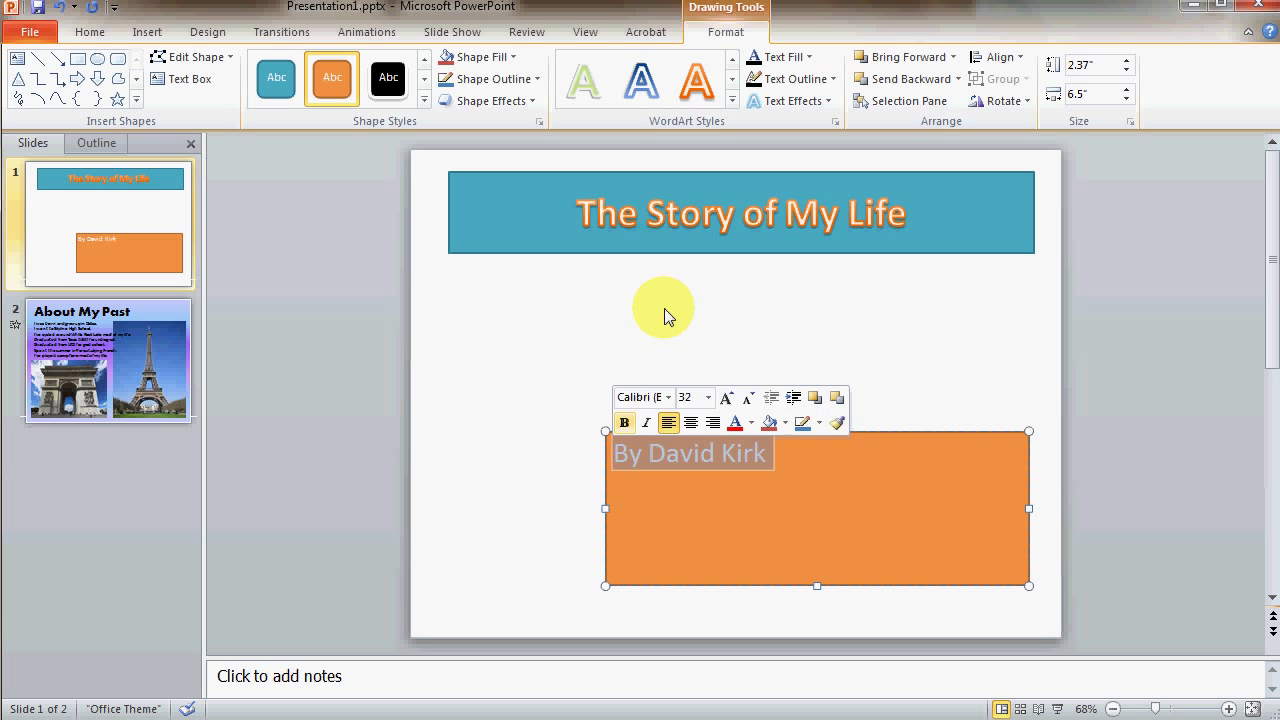
left_click(641, 85)
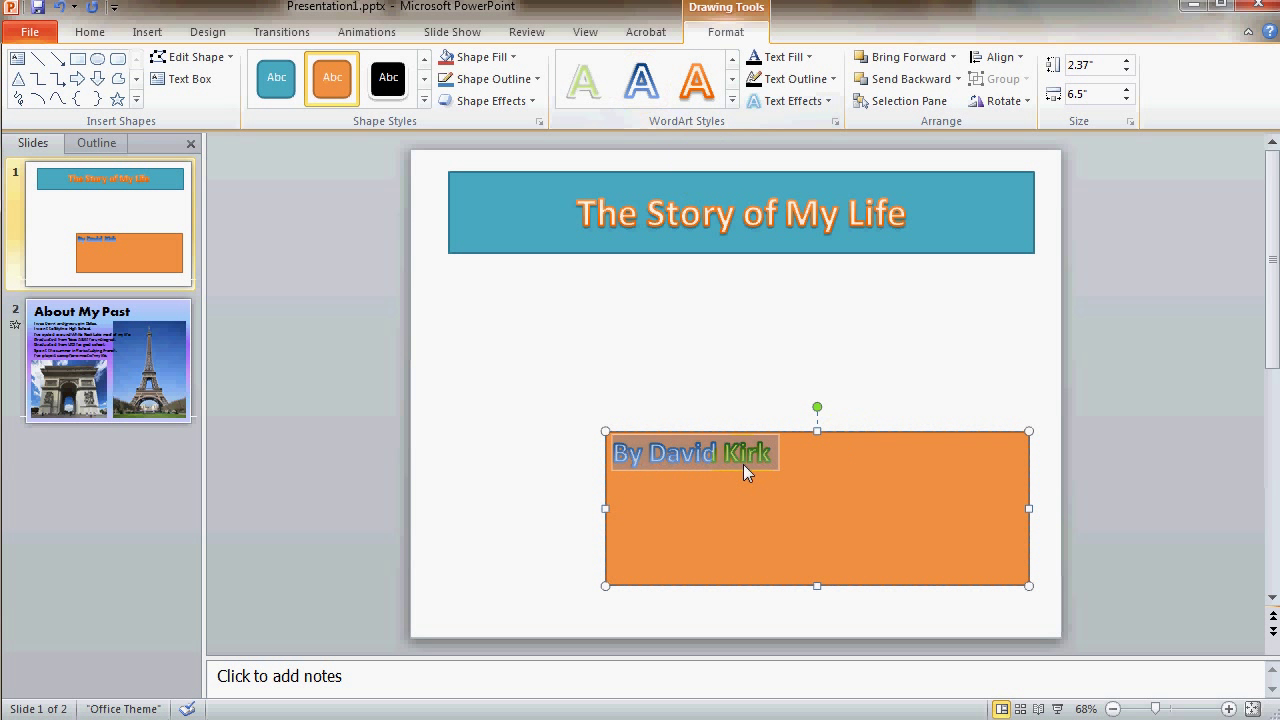
left_click(100, 33)
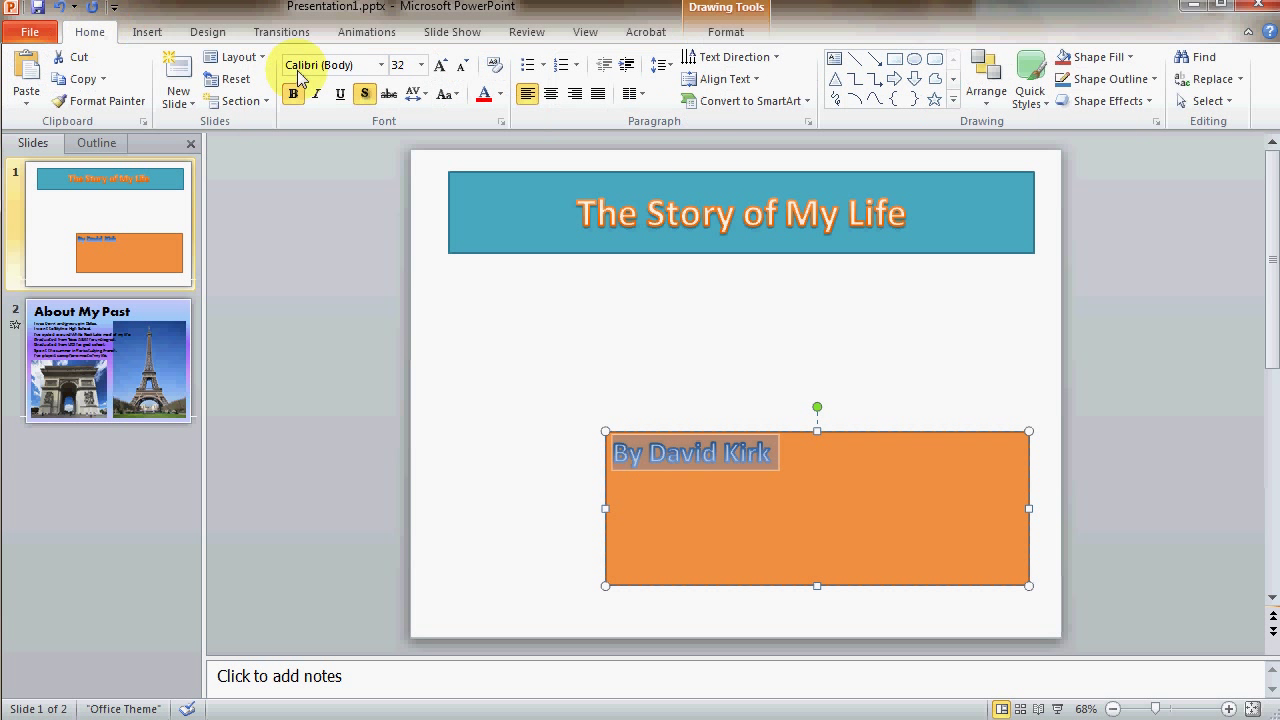
left_click(421, 65)
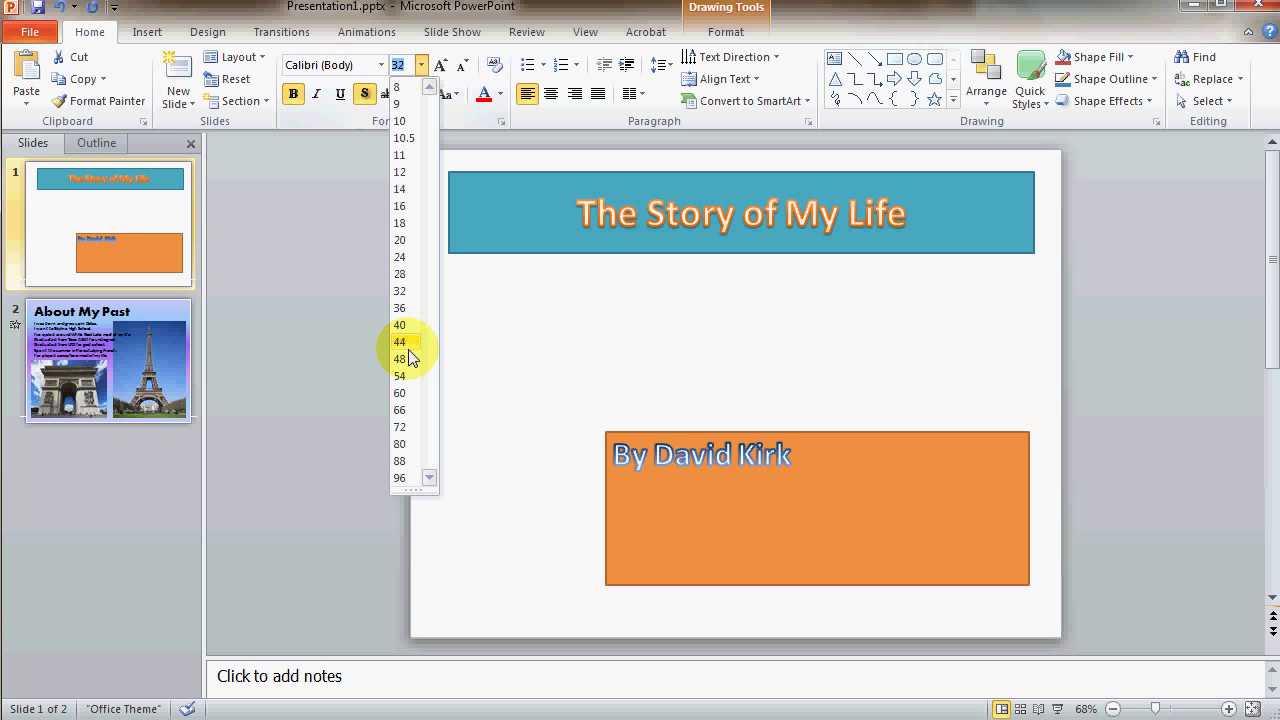
left_click(407, 411)
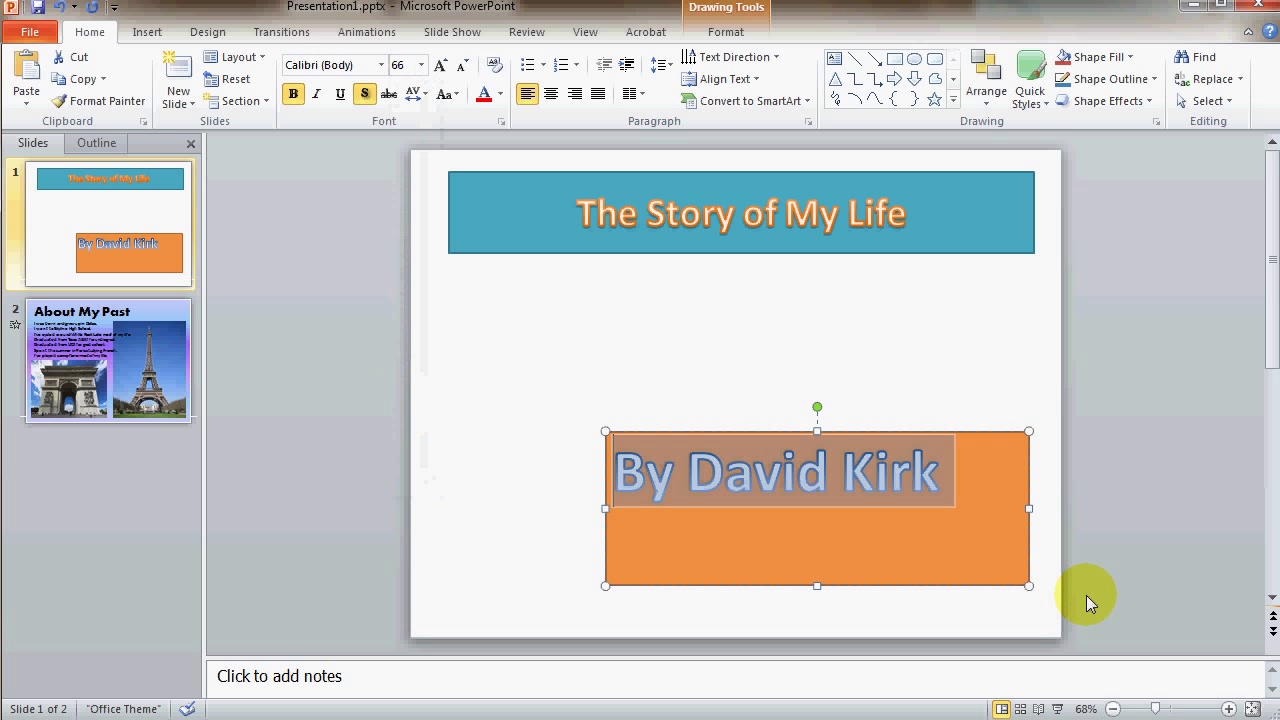
Step: Shrink the orange box to fit the text and centre it under the title
left_click_drag(983, 534, 941, 522)
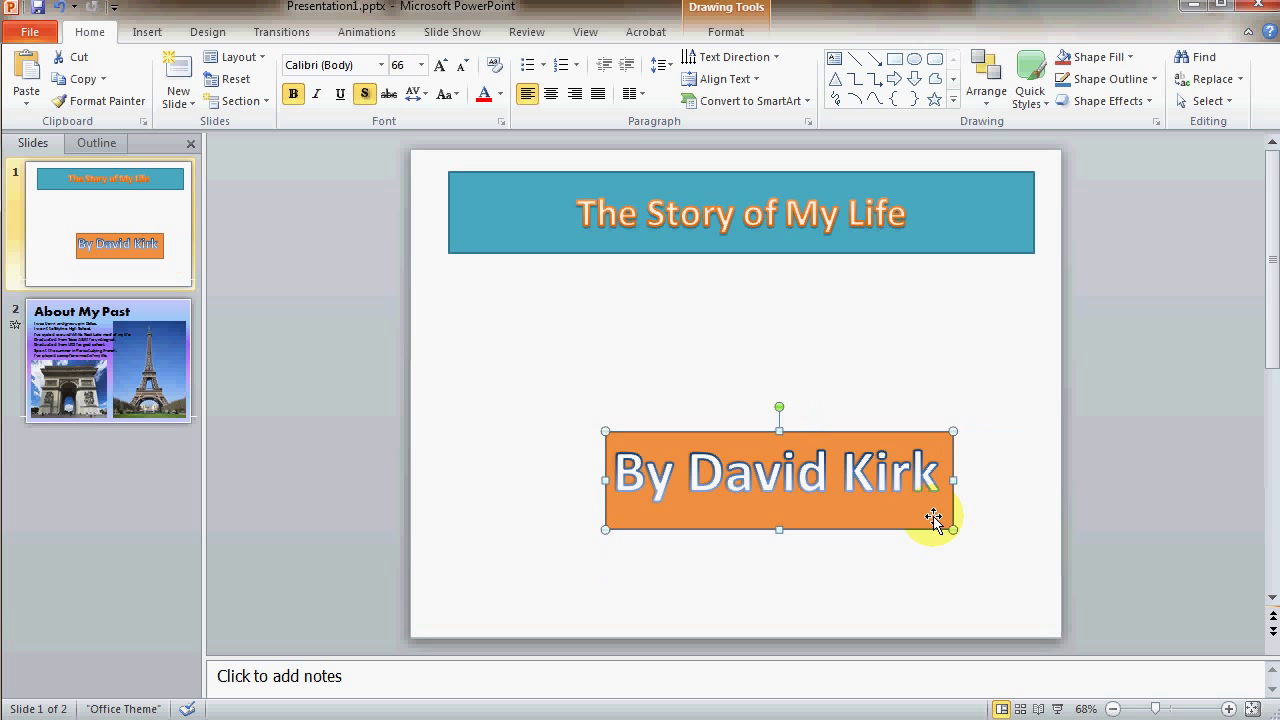
left_click_drag(888, 427, 822, 469)
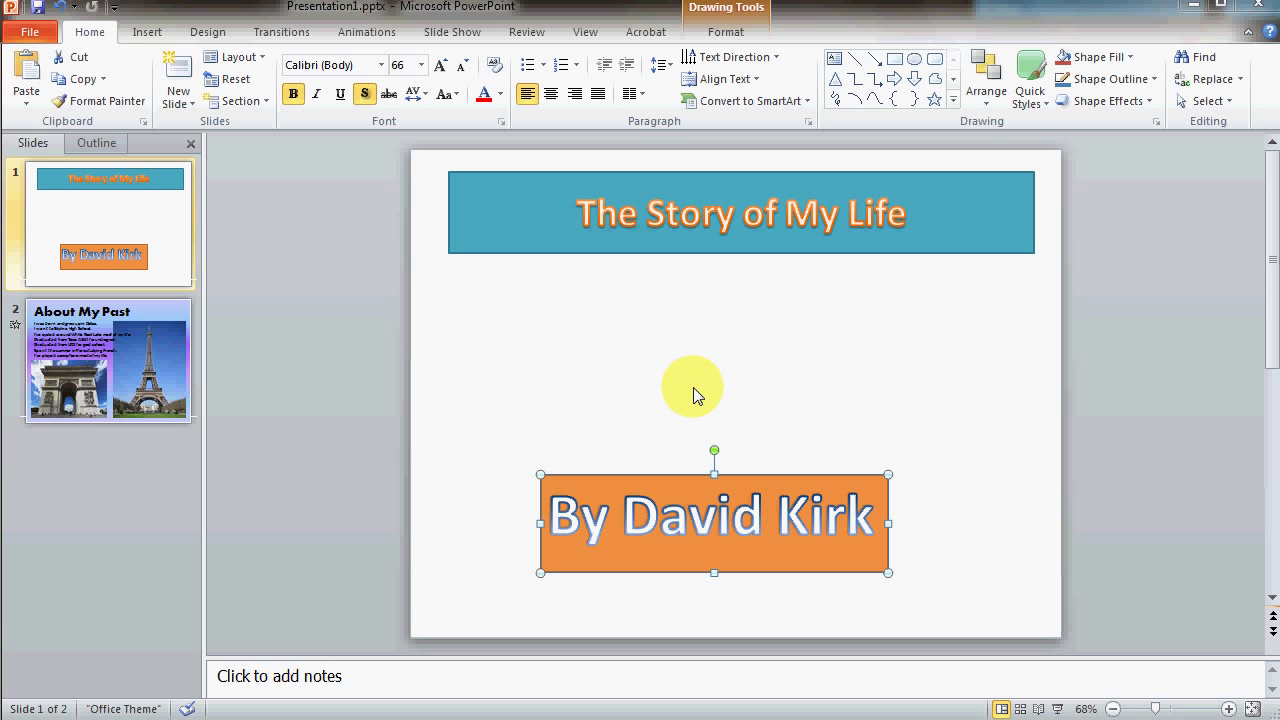
left_click_drag(779, 477, 795, 471)
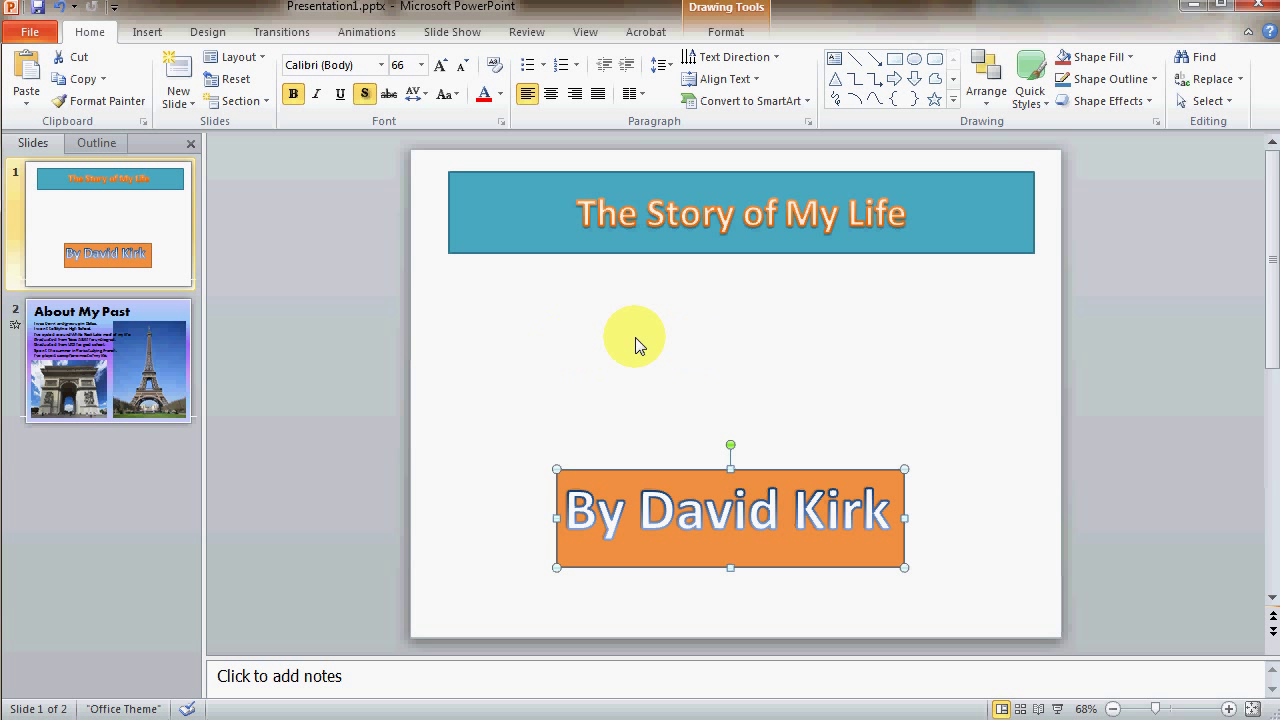
Step: Open Format Background for the slide and switch to Gradient fill
right_click(603, 332)
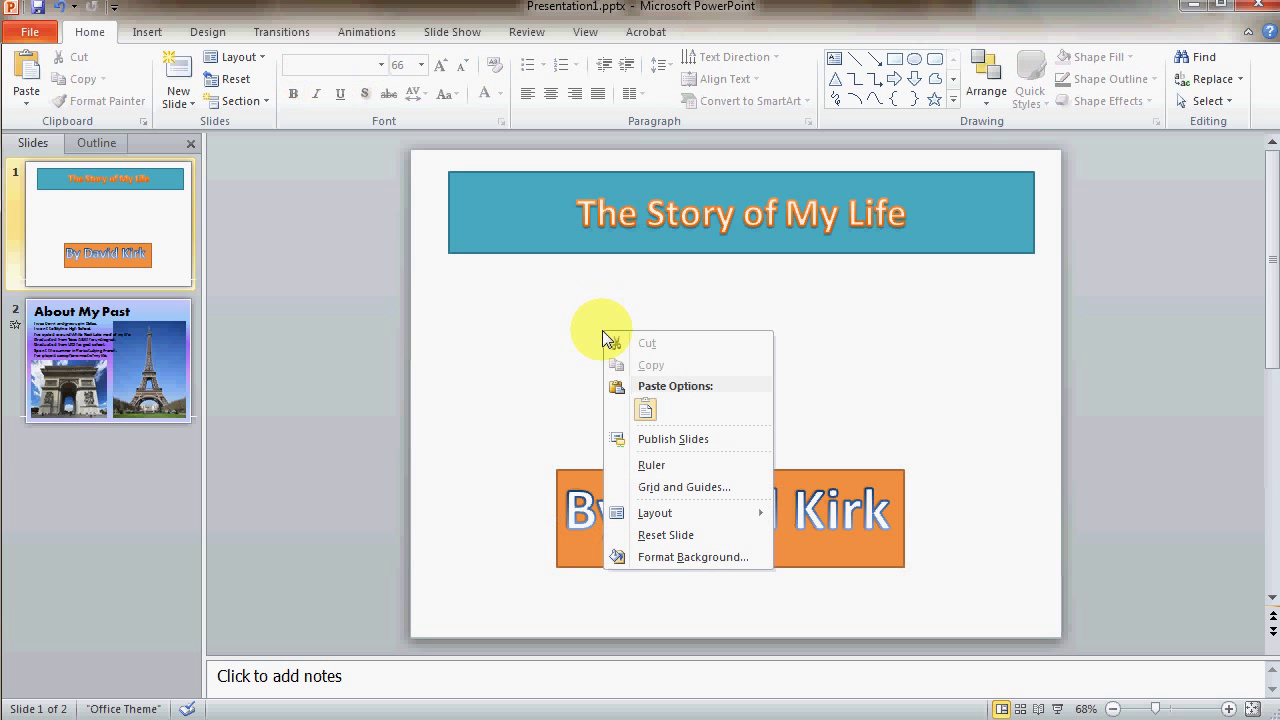
left_click(714, 558)
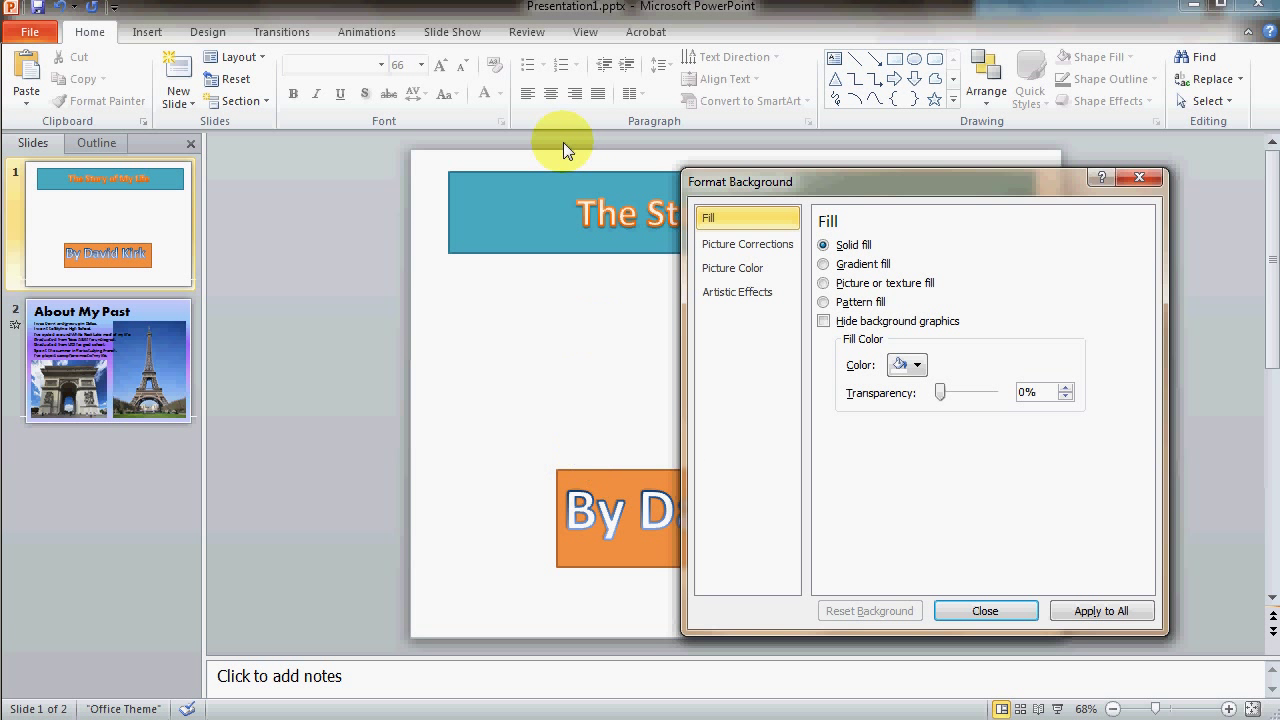
left_click(597, 210)
left_click(592, 205)
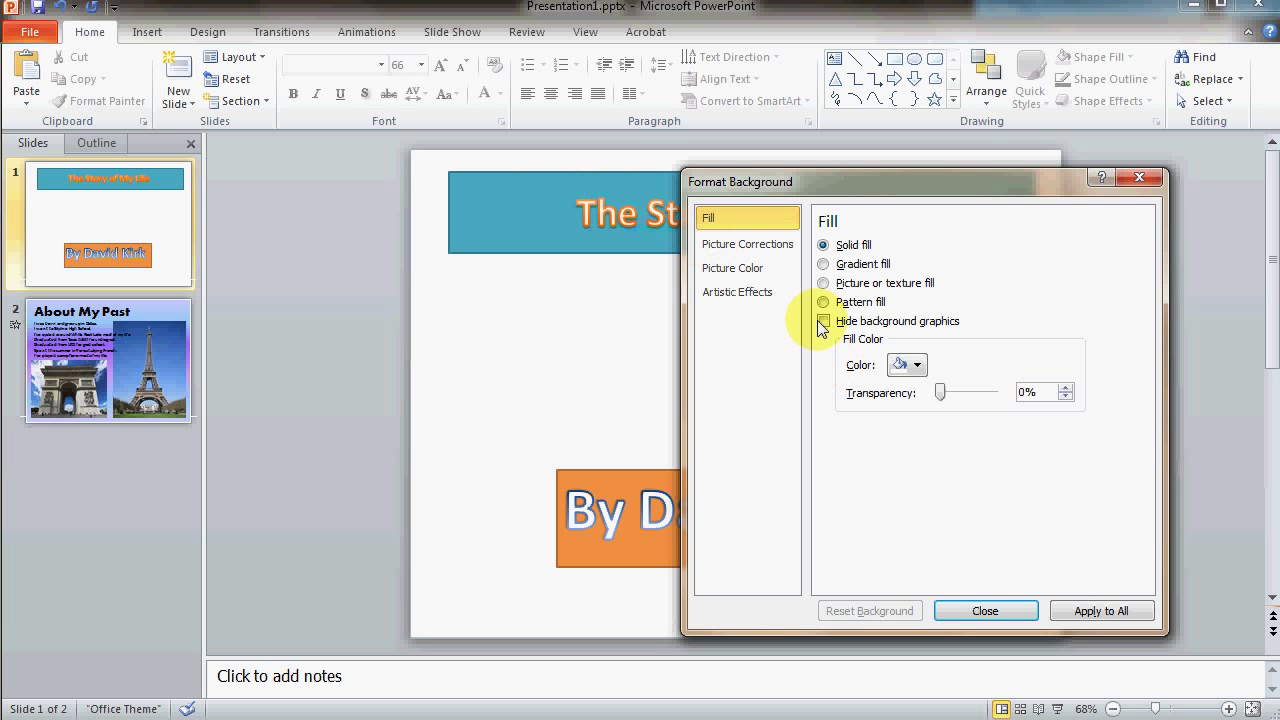
left_click(824, 266)
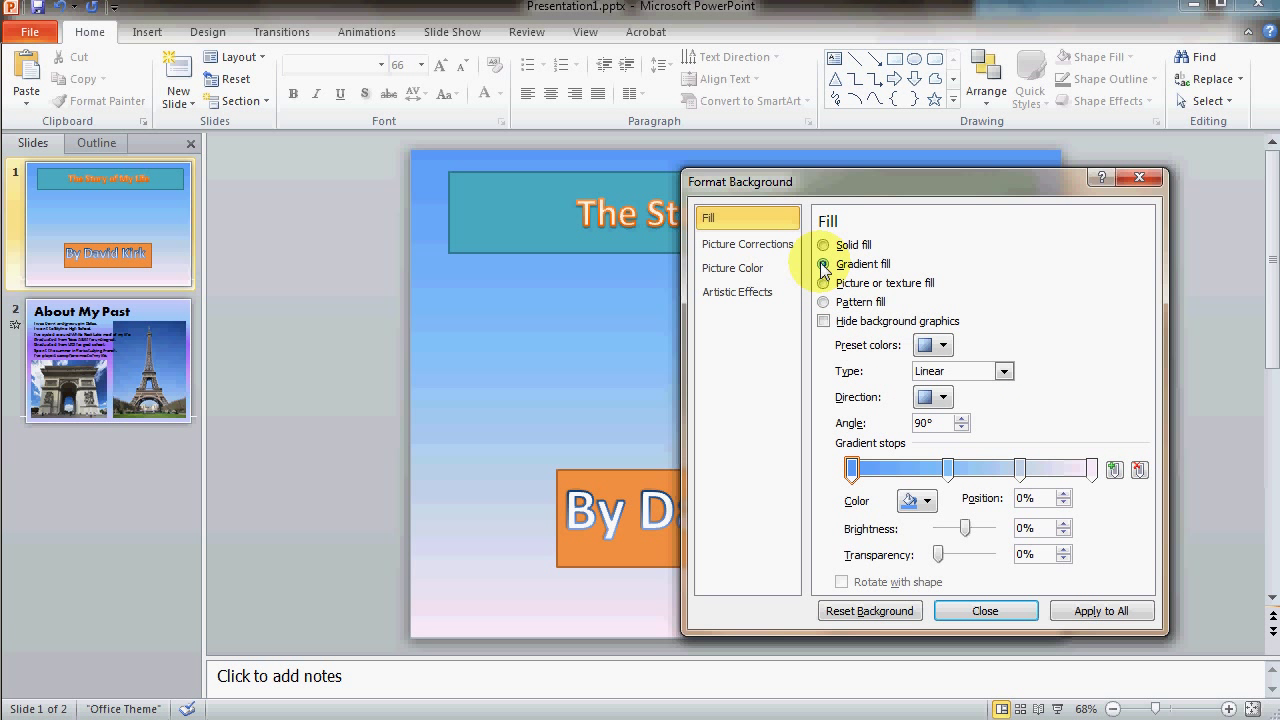
Step: Choose the blue-purple preset gradient and apply it to all slides
left_click(942, 345)
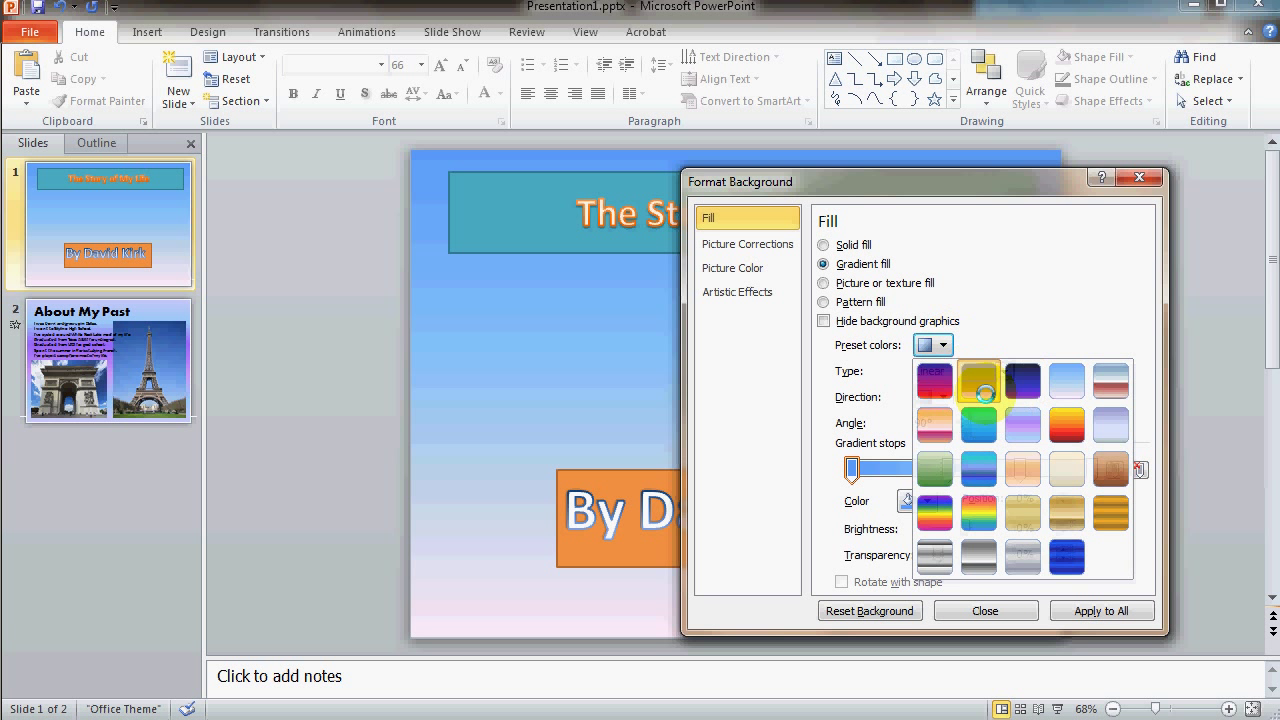
left_click(985, 390)
left_click(943, 344)
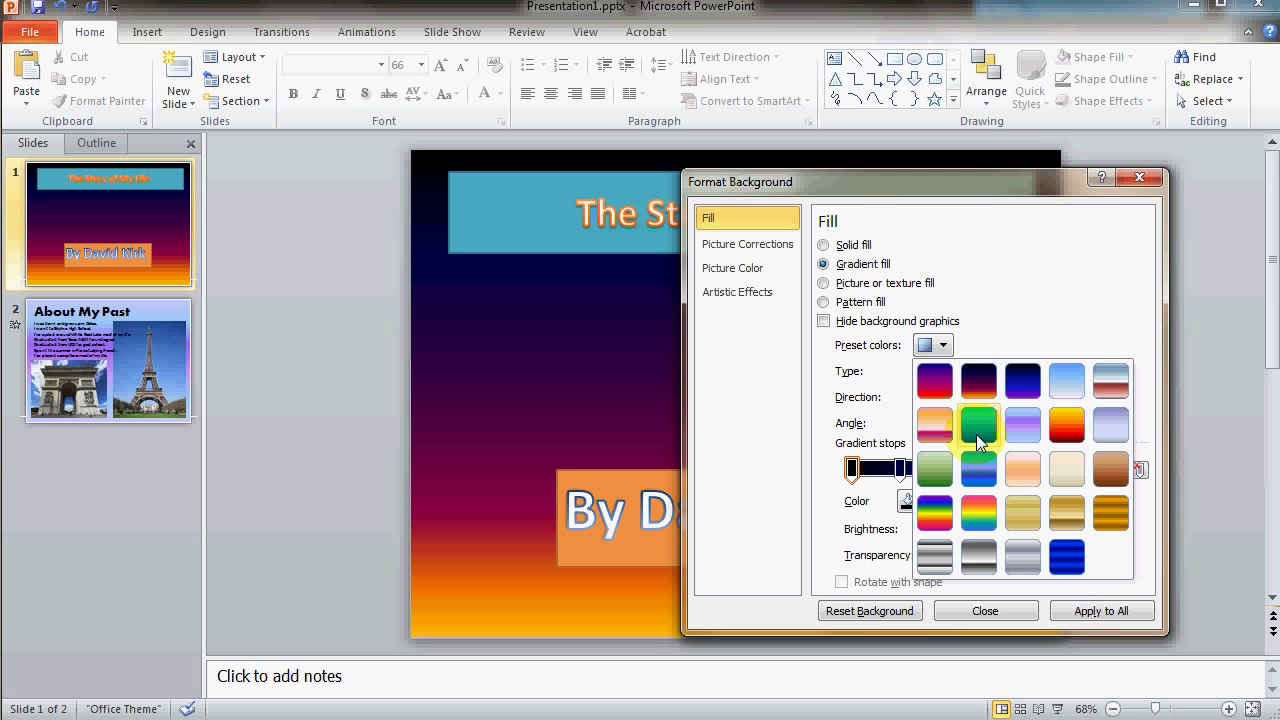
left_click(935, 425)
left_click(952, 347)
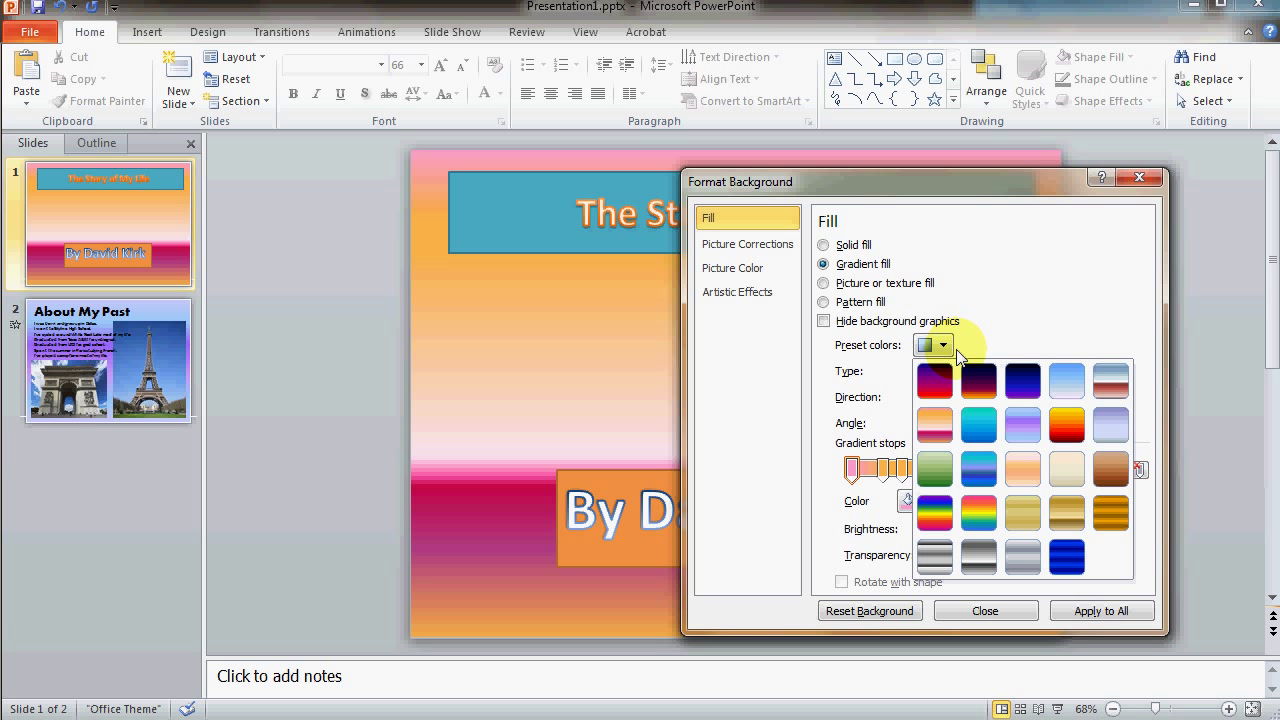
left_click(1039, 422)
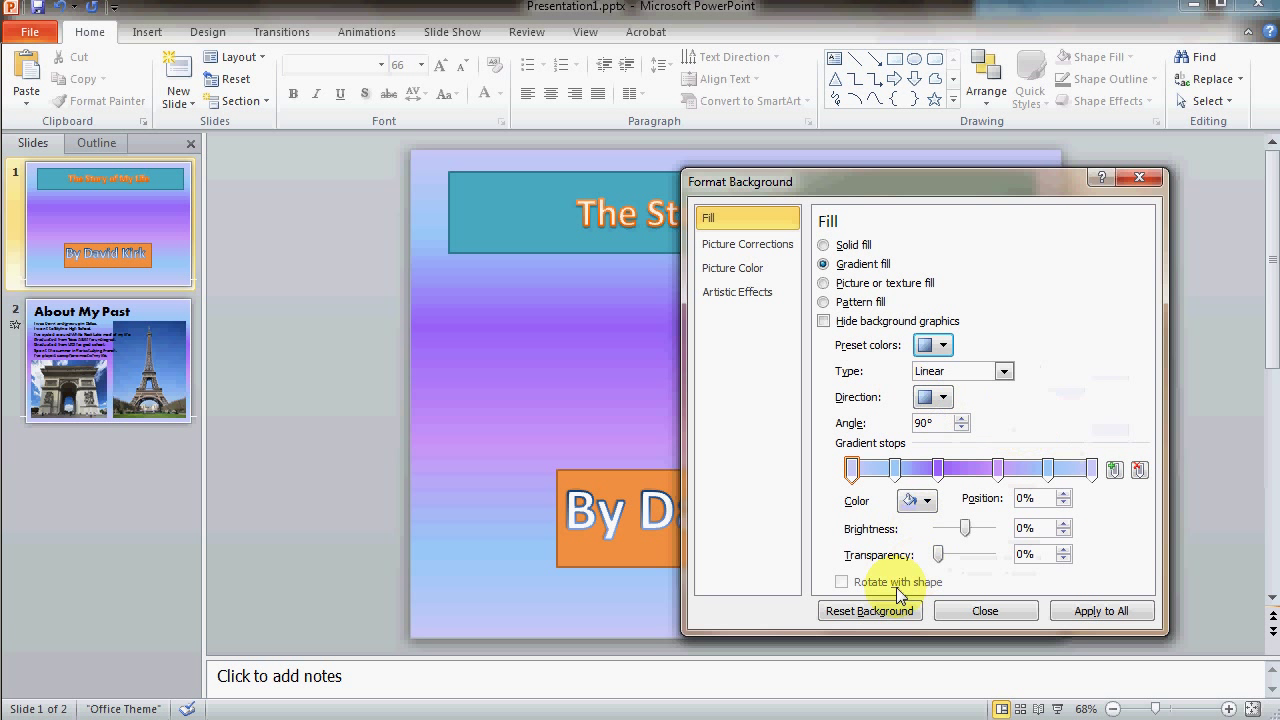
left_click(1080, 612)
left_click(1008, 610)
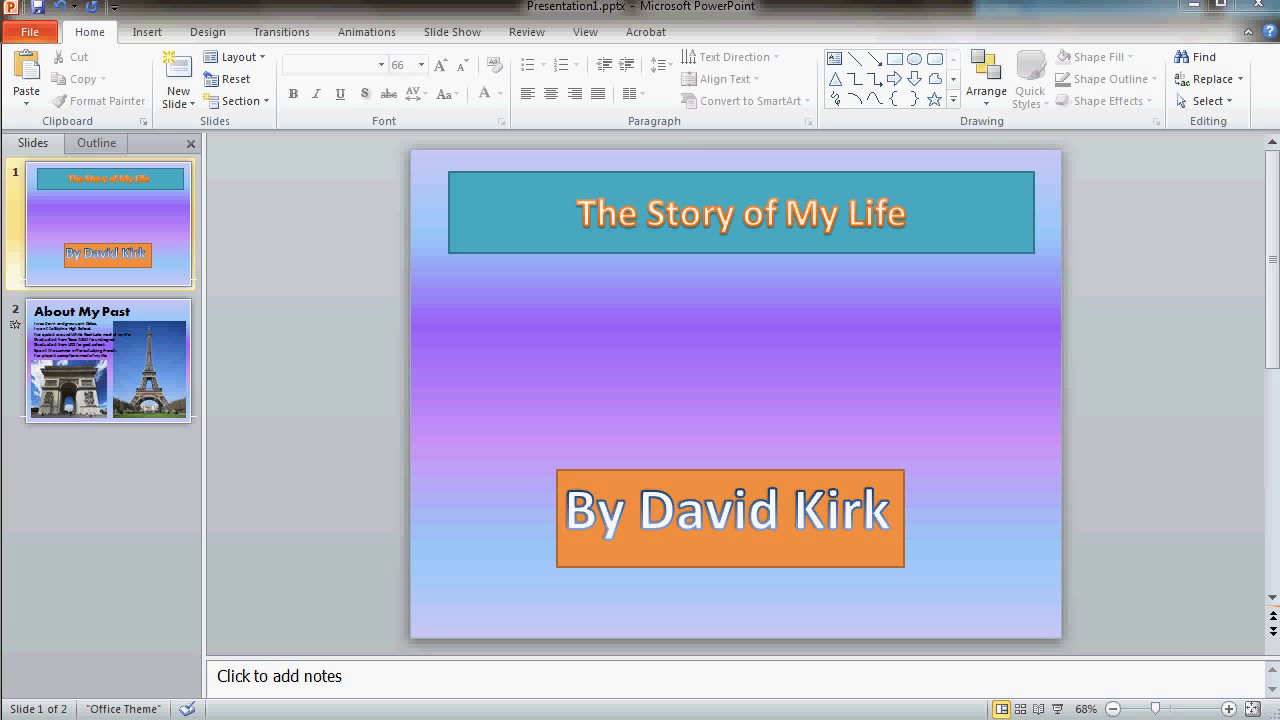
Step: Copy Capture.JPG from the Backyard pictures folder and return to PowerPoint
key("alt+Tab")
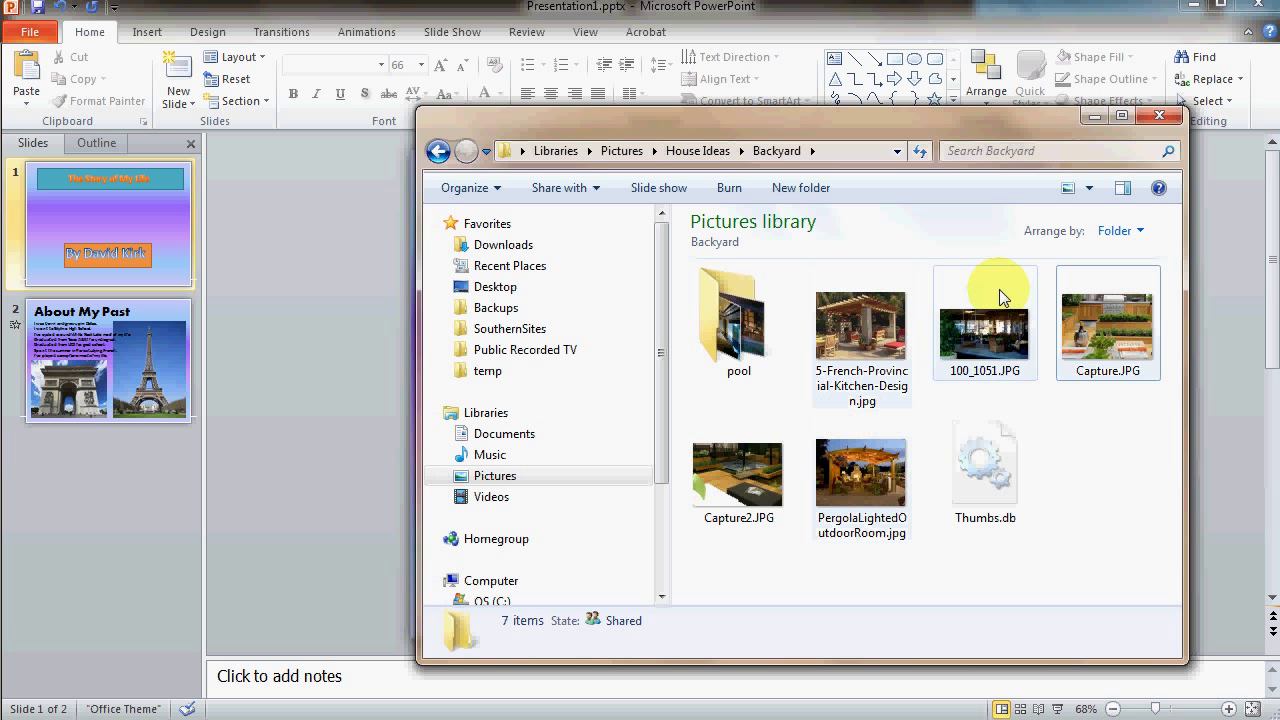
right_click(1106, 325)
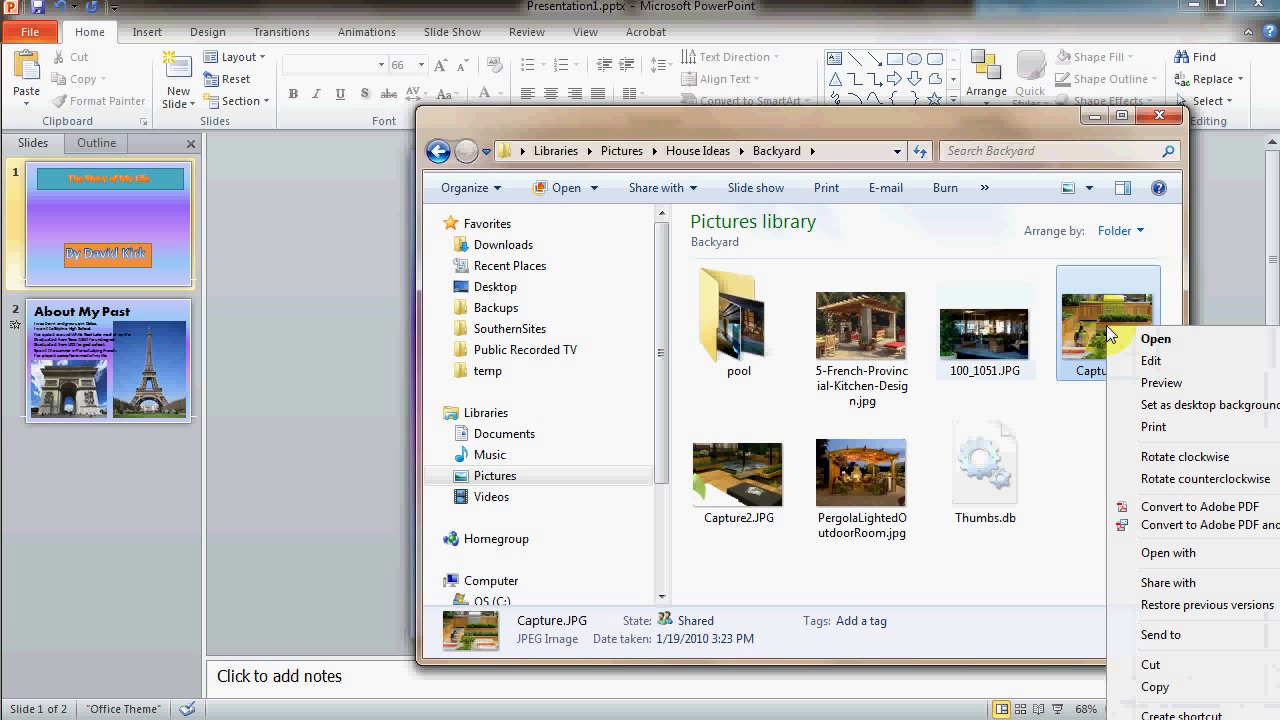
left_click(1183, 693)
left_click(848, 25)
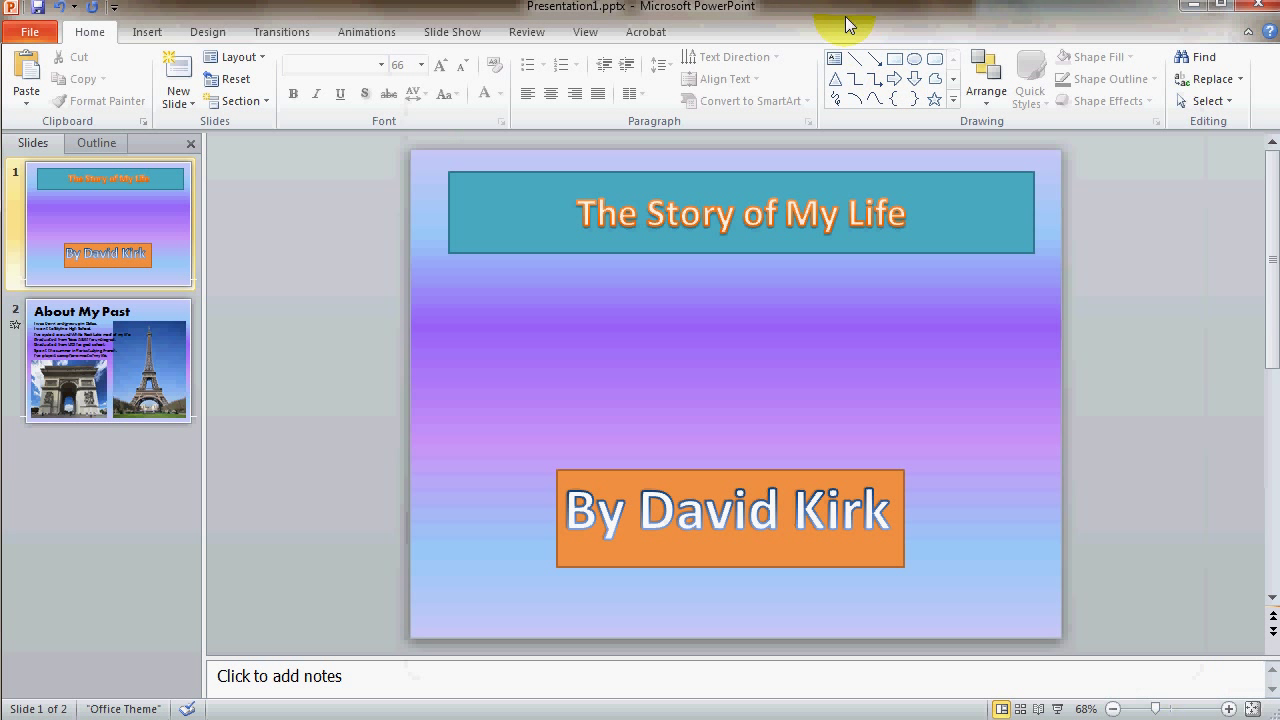
Step: Paste the Capture.JPG backyard photo onto the title slide and shrink it from both corners
right_click(725, 345)
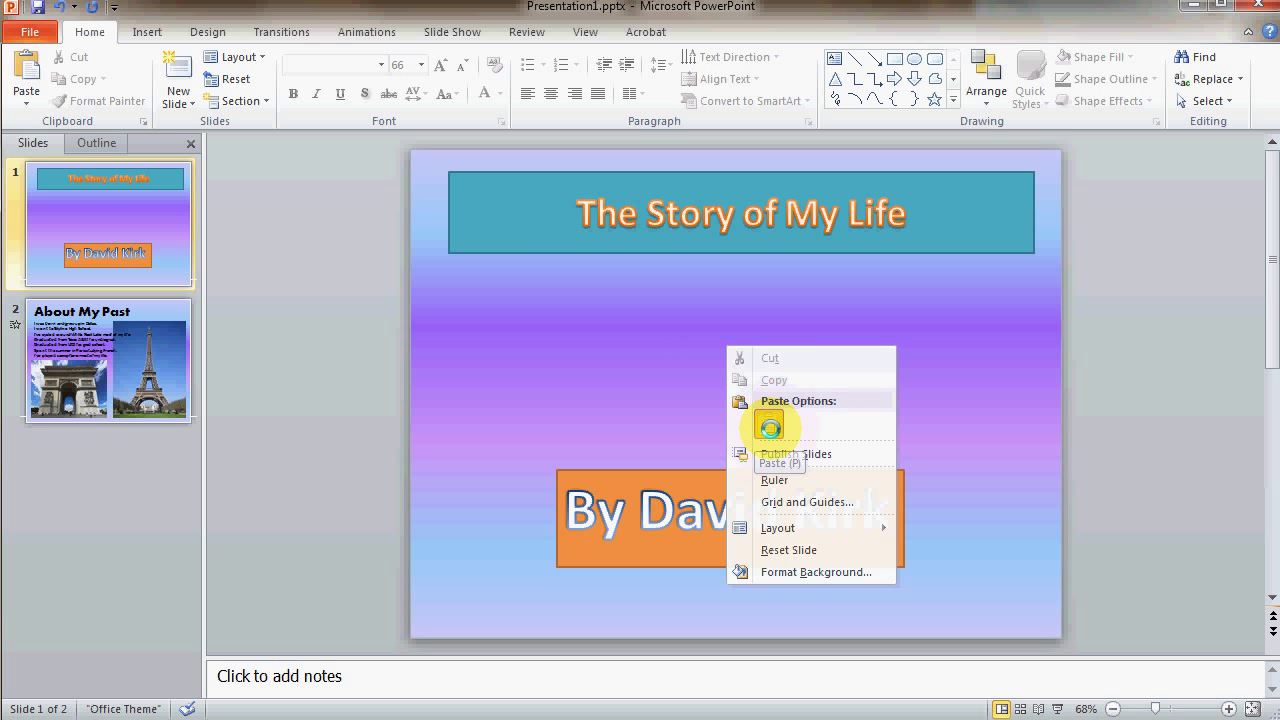
left_click(769, 428)
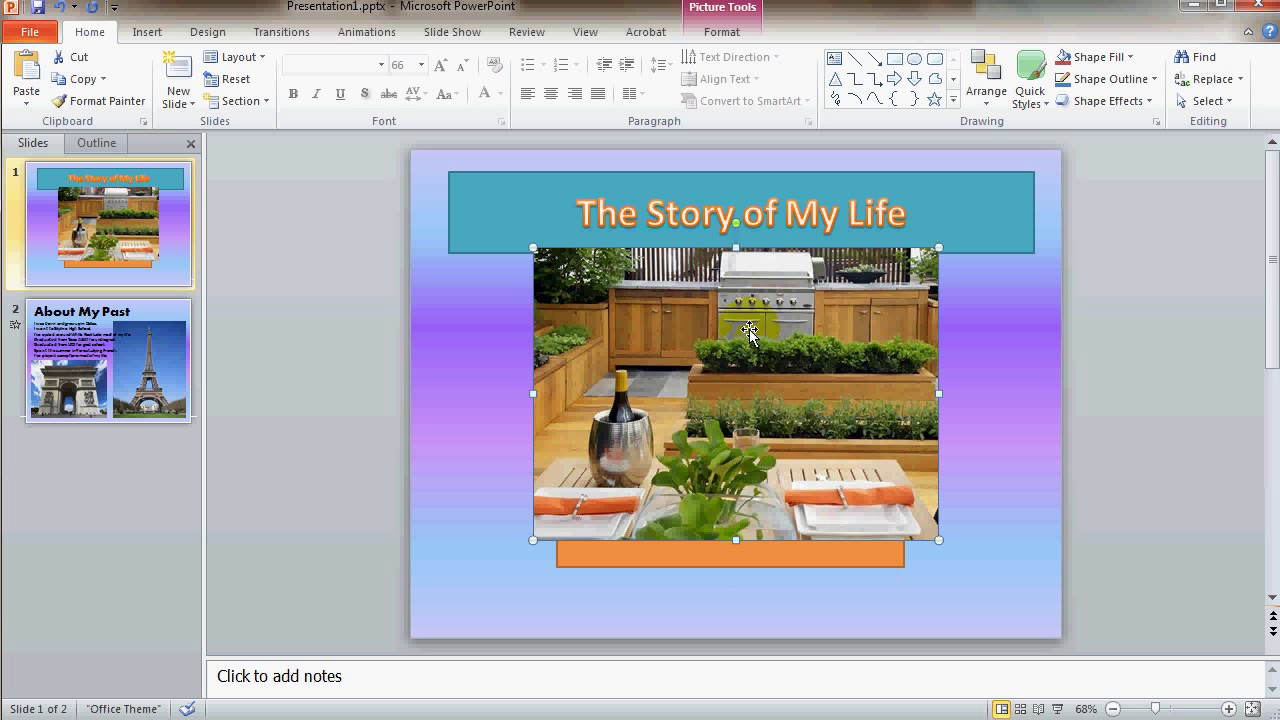
left_click_drag(532, 250, 567, 272)
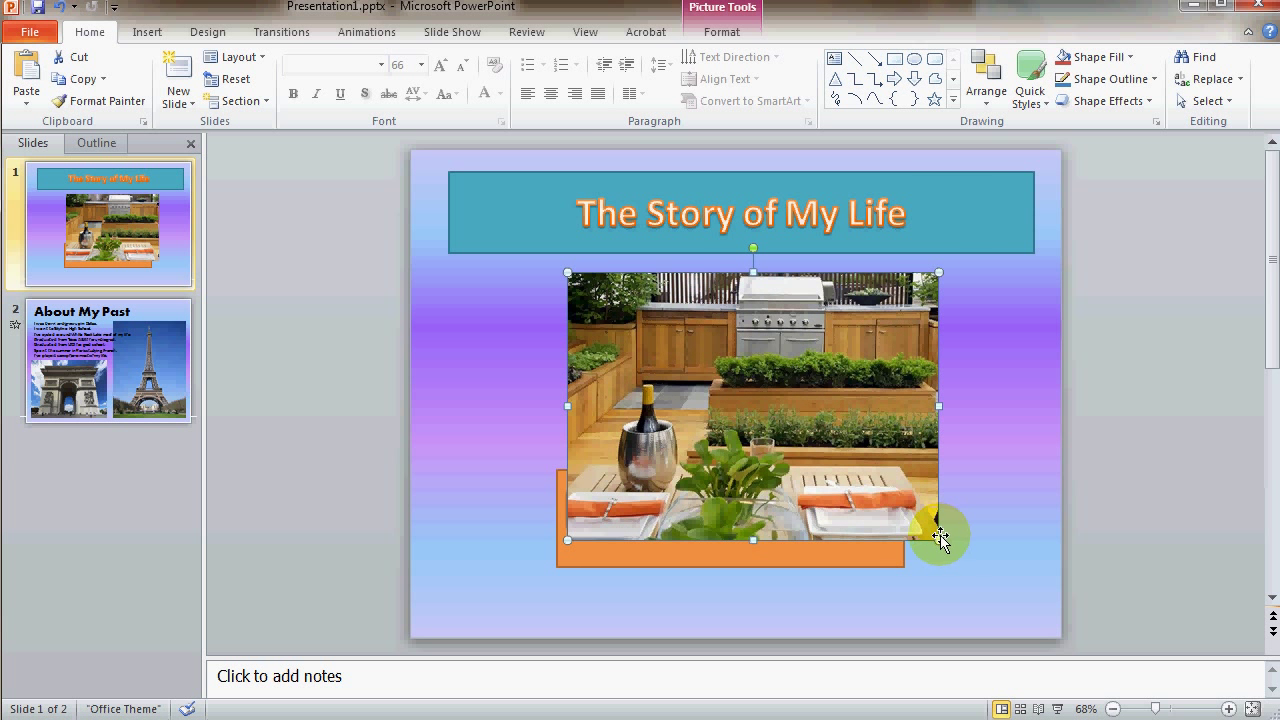
left_click_drag(938, 540, 899, 511)
left_click(748, 563)
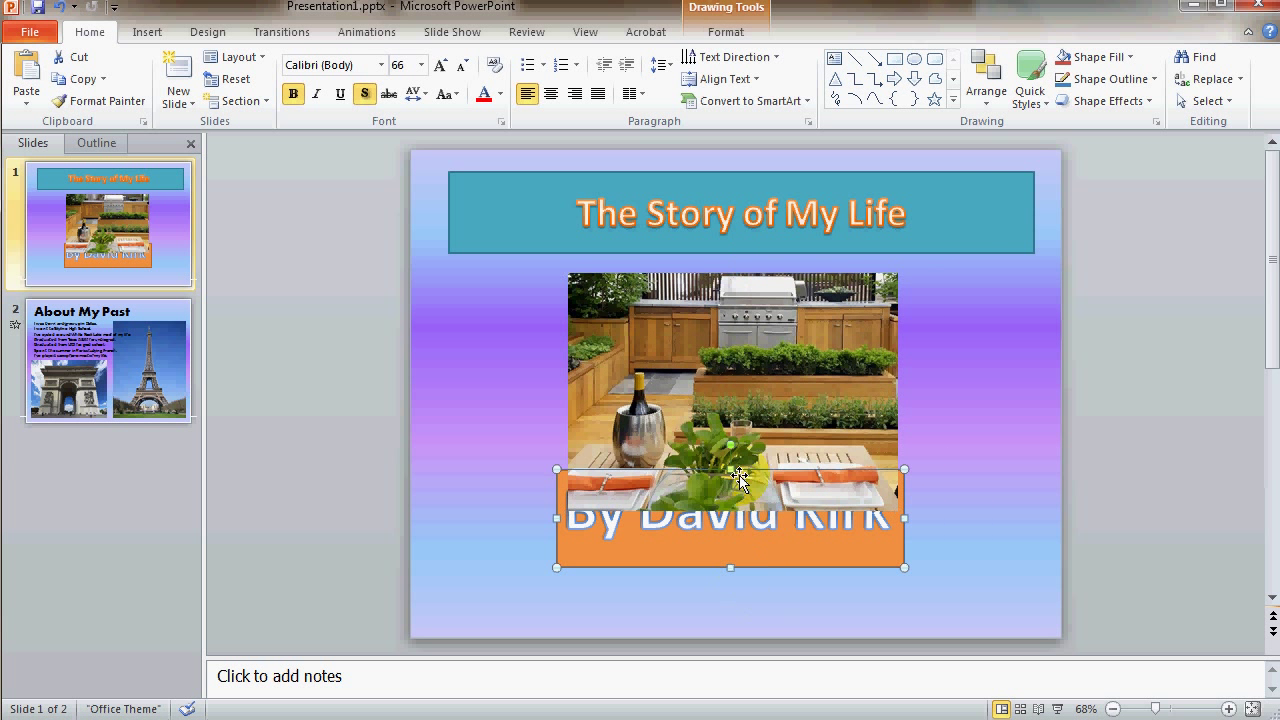
left_click_drag(768, 475, 777, 576)
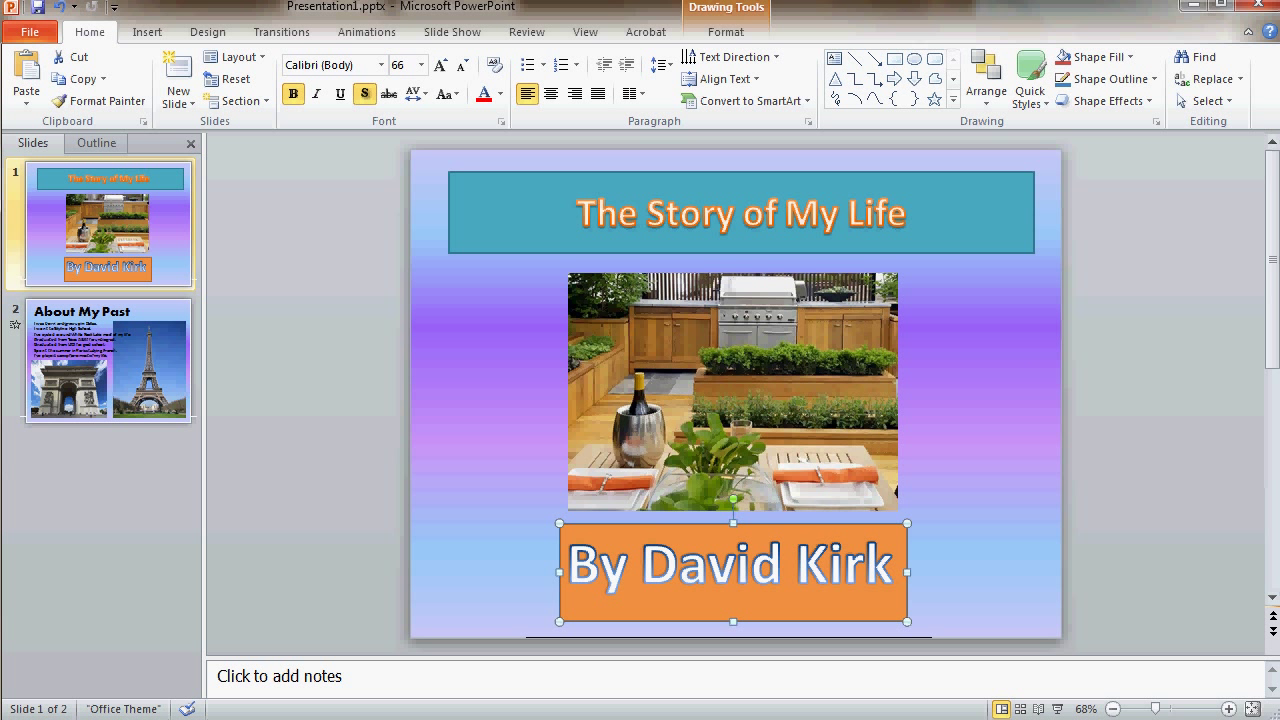
left_click(726, 31)
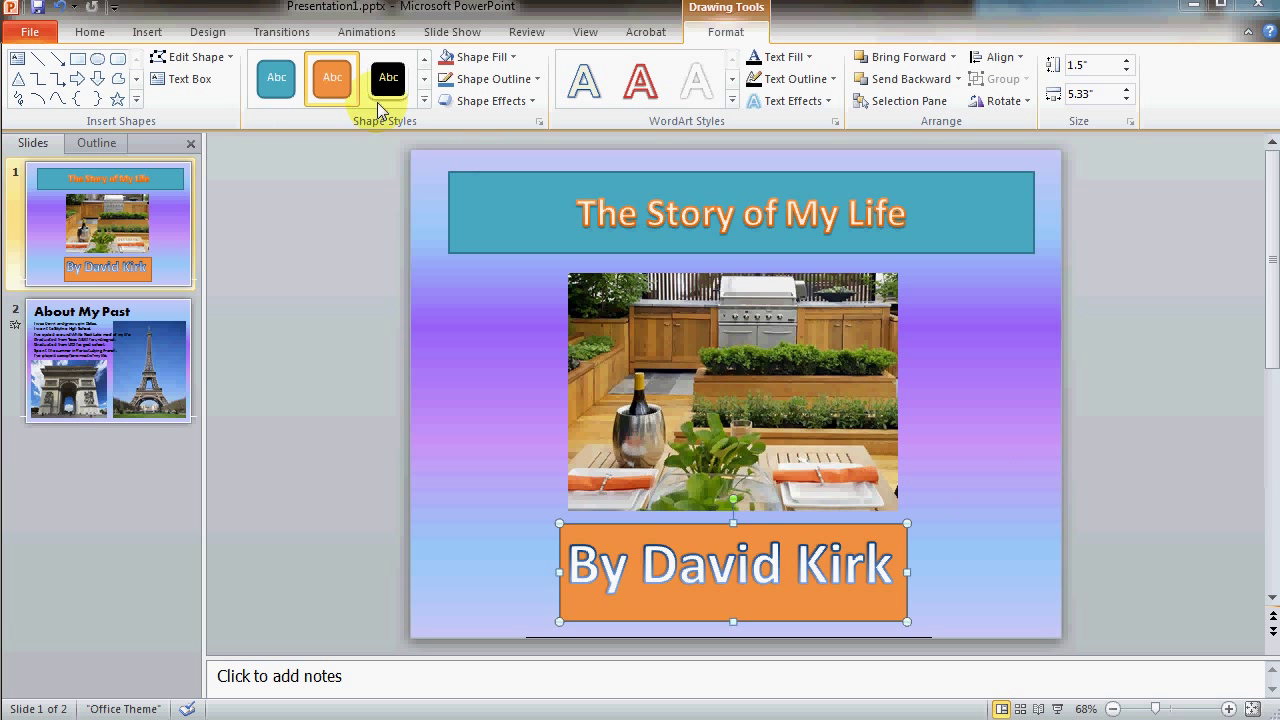
Step: Switch the ribbon to the Transitions options for the first slide
left_click(280, 36)
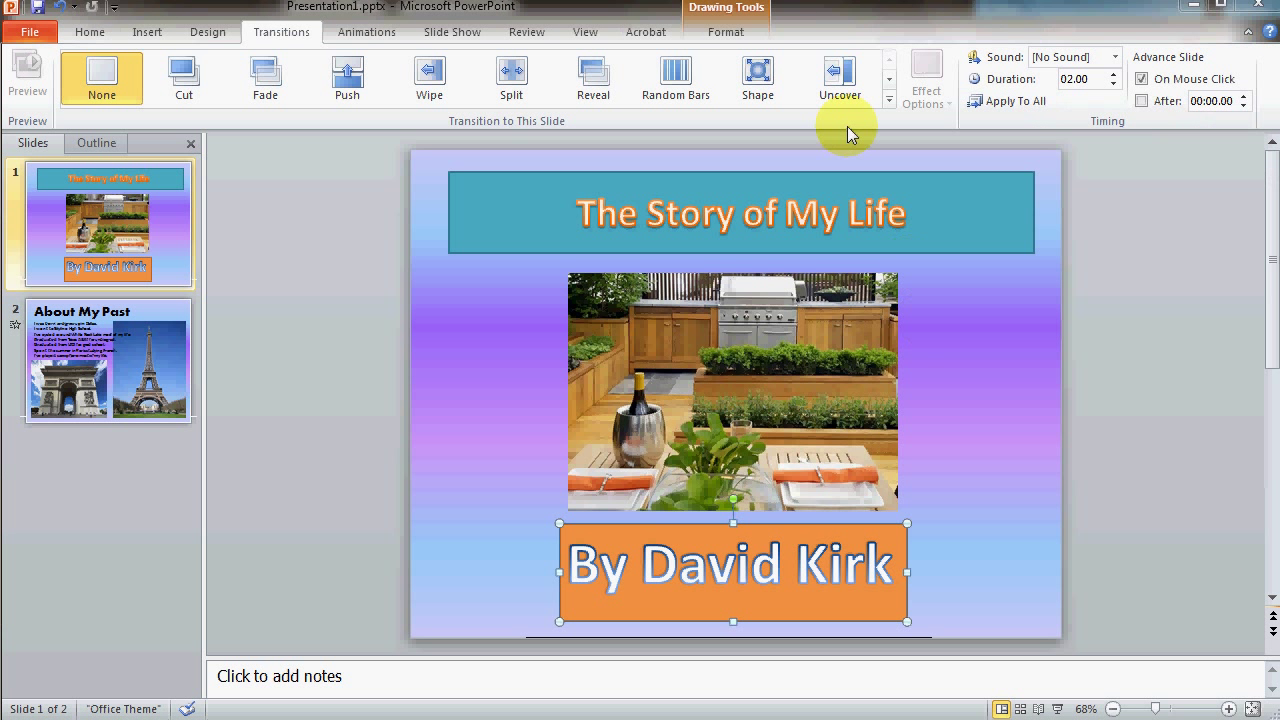
Step: Apply the Honeycomb transition (04.40 duration) to the title slide, then deselect the byline box
left_click(890, 97)
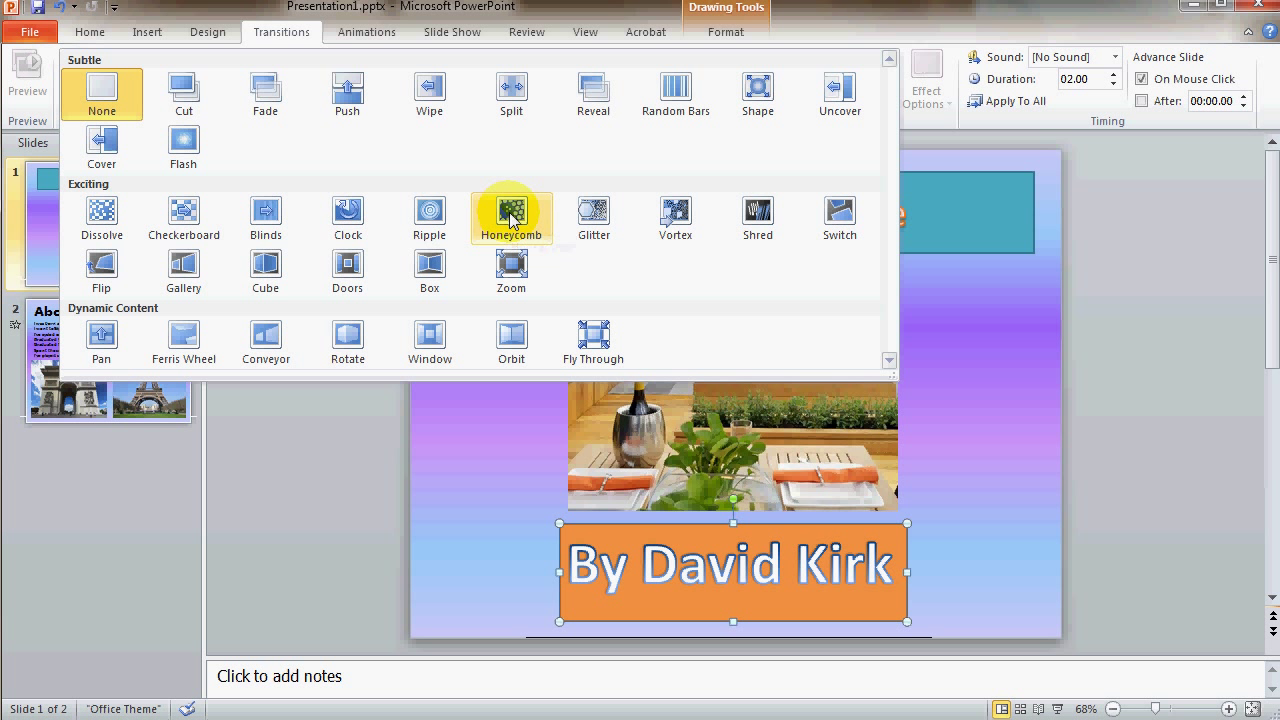
left_click(511, 220)
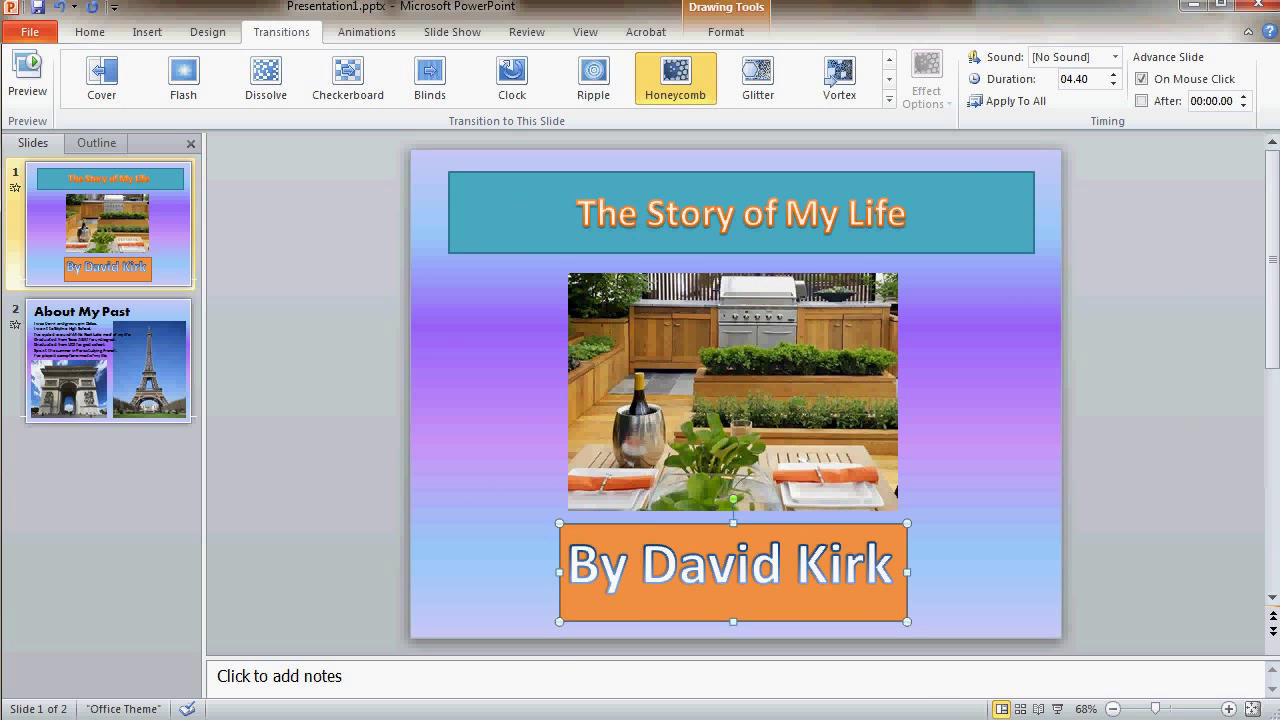
left_click(1154, 572)
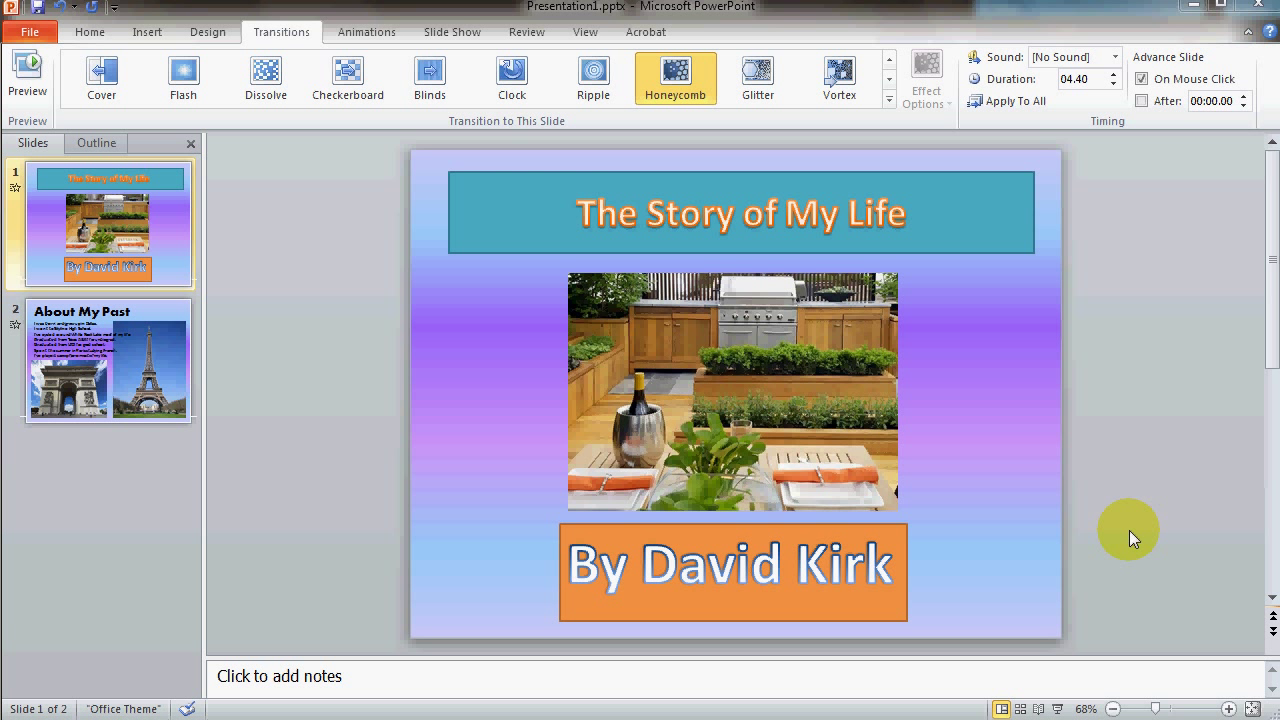